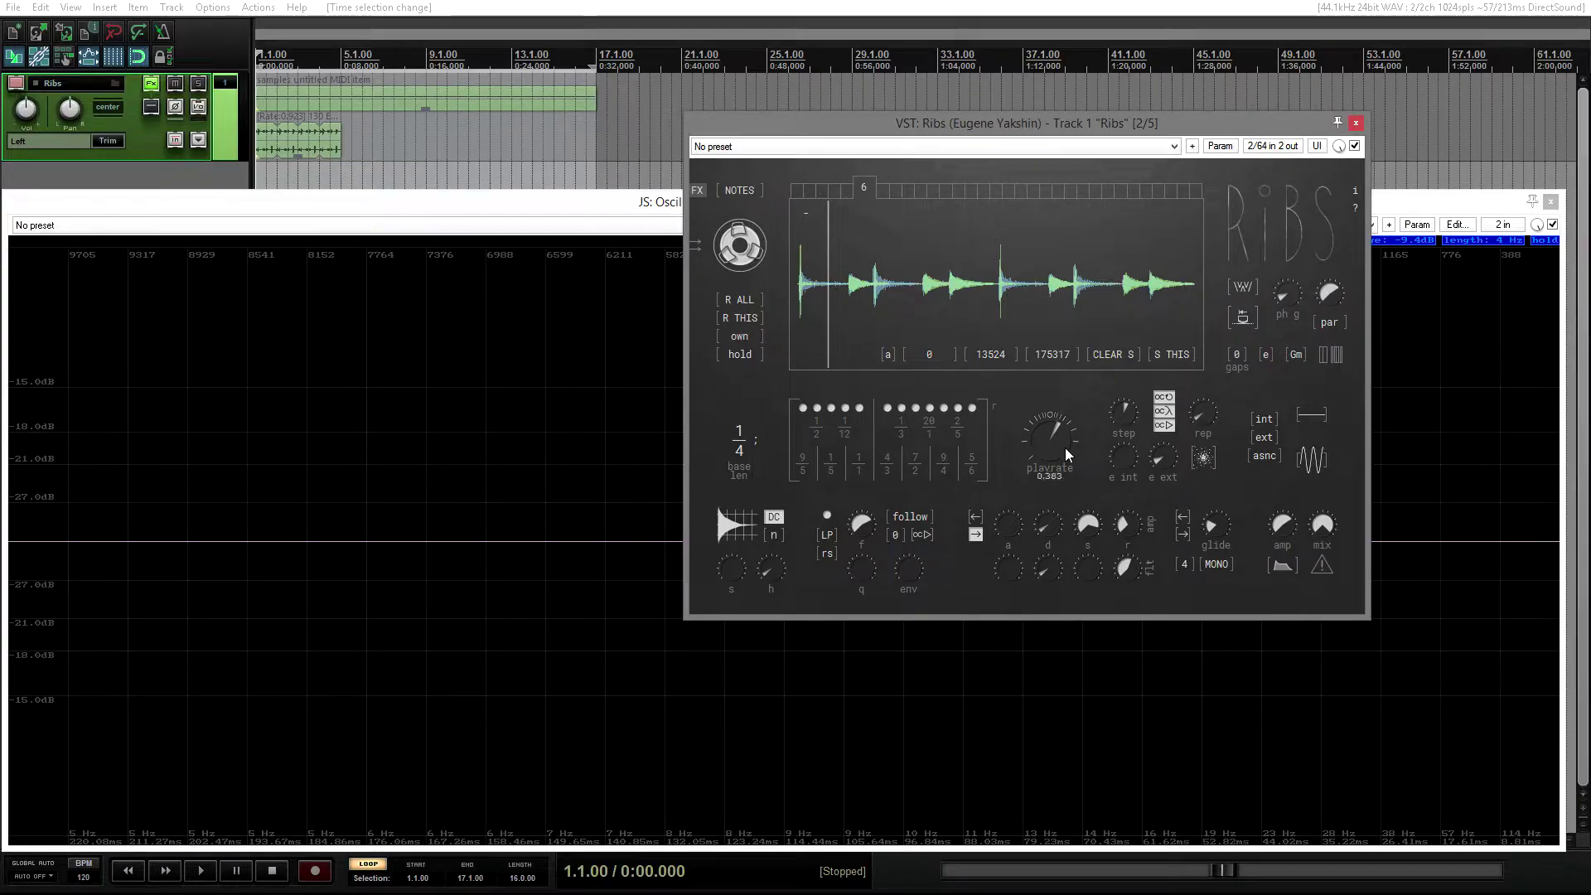
# Step: Check the context options of the Ribs multiinput control
pyautogui.moveTo(1064, 446)
pyautogui.moveTo(1241, 356); pyautogui.dragTo(1256, 157)
pyautogui.rightClick(694, 242)
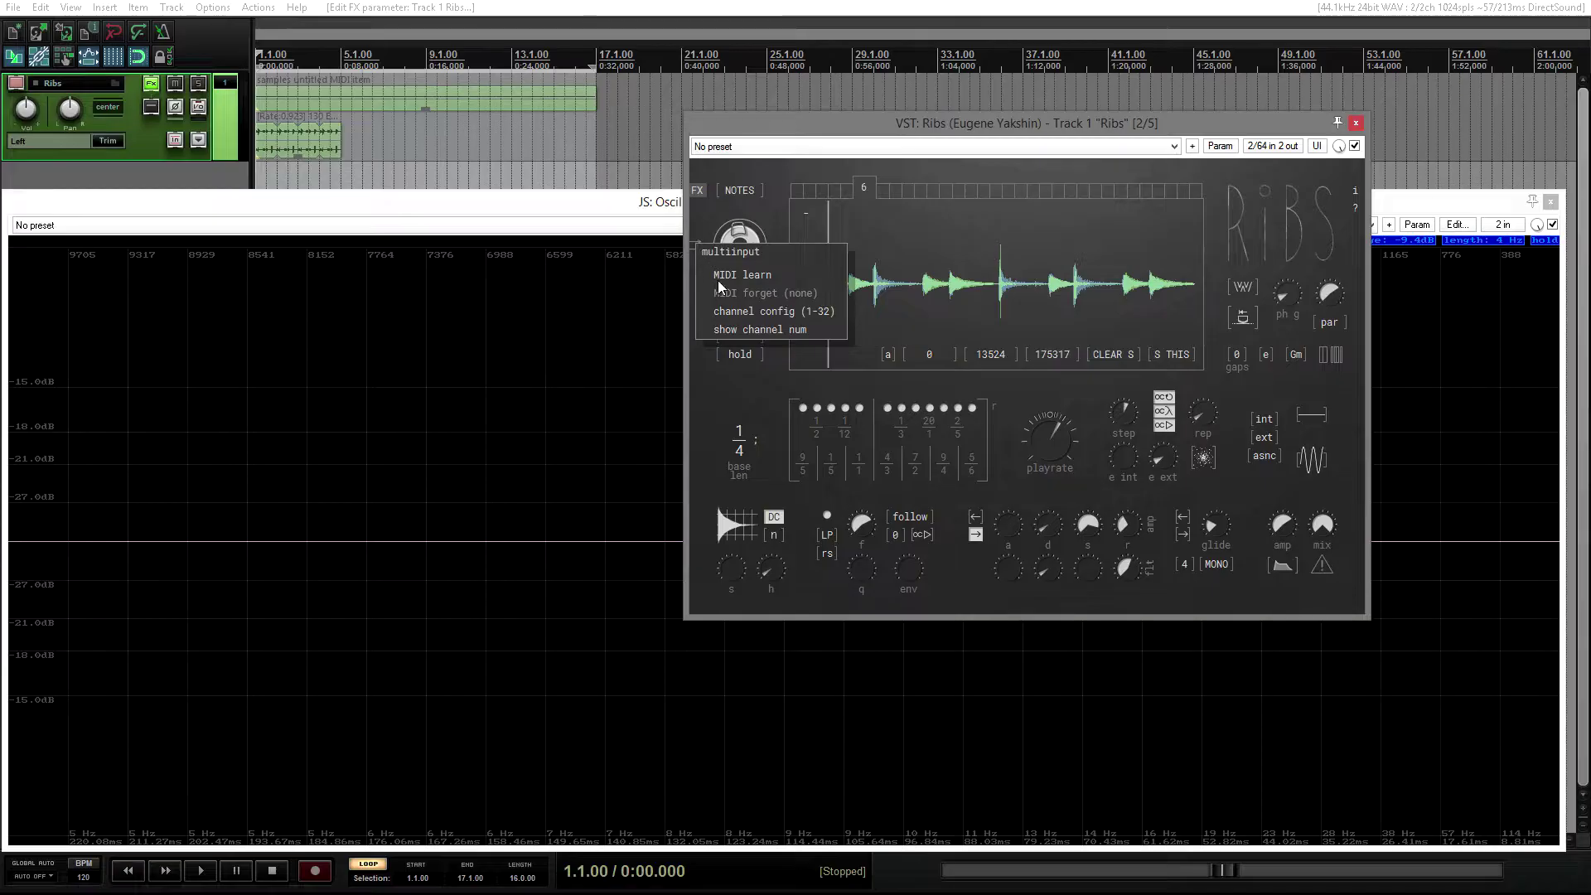
pyautogui.click(749, 232)
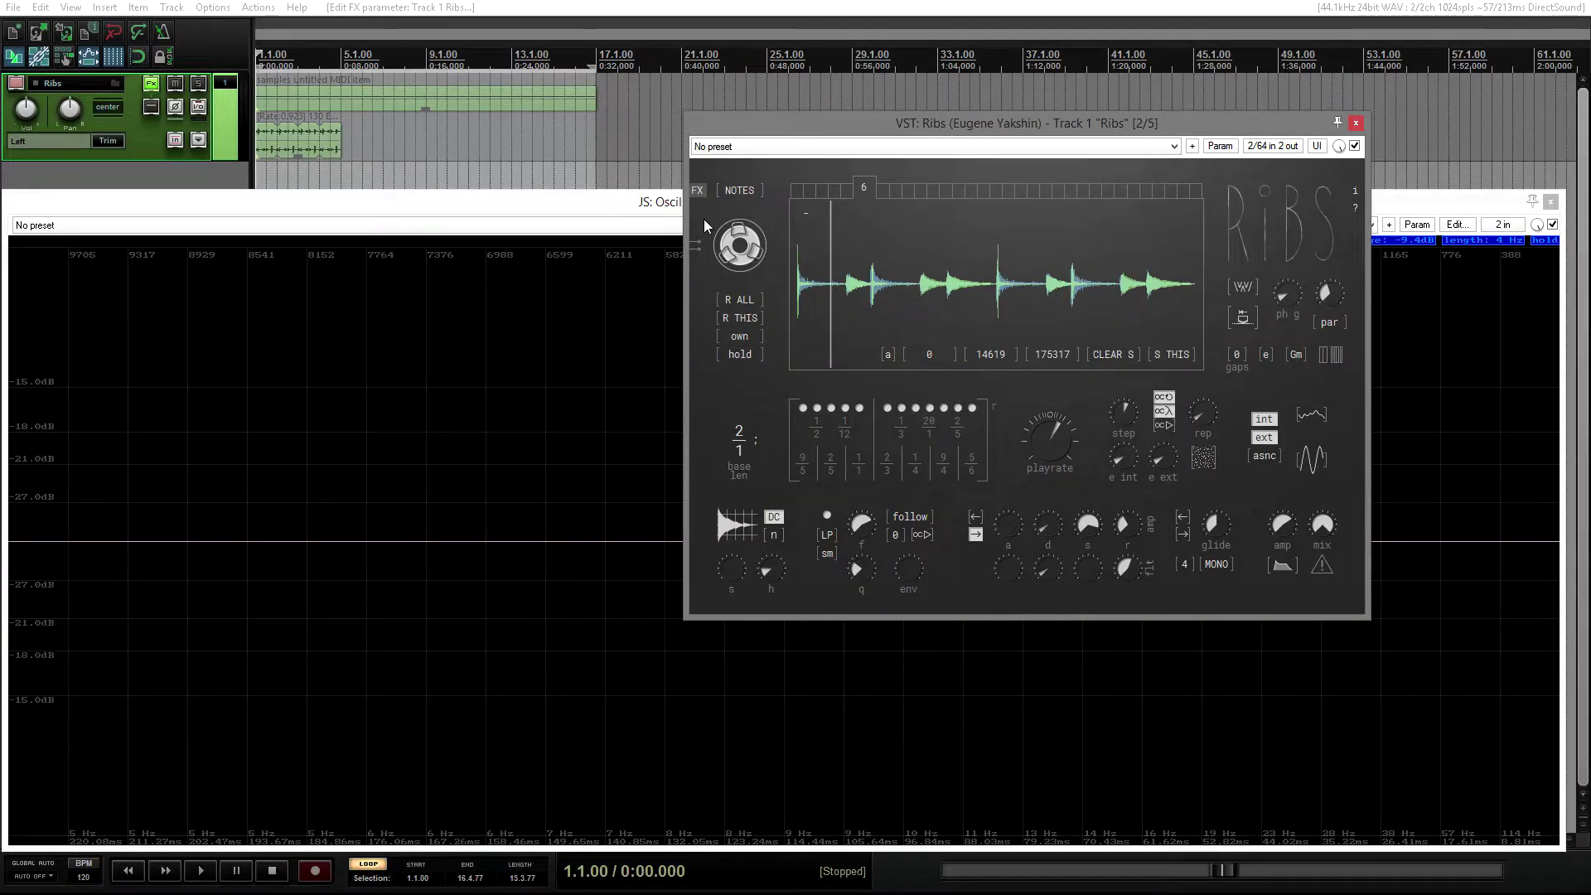
# Step: Turn on FX mode and play the project through buffers 5, 4, 6 and 3
pyautogui.click(698, 191)
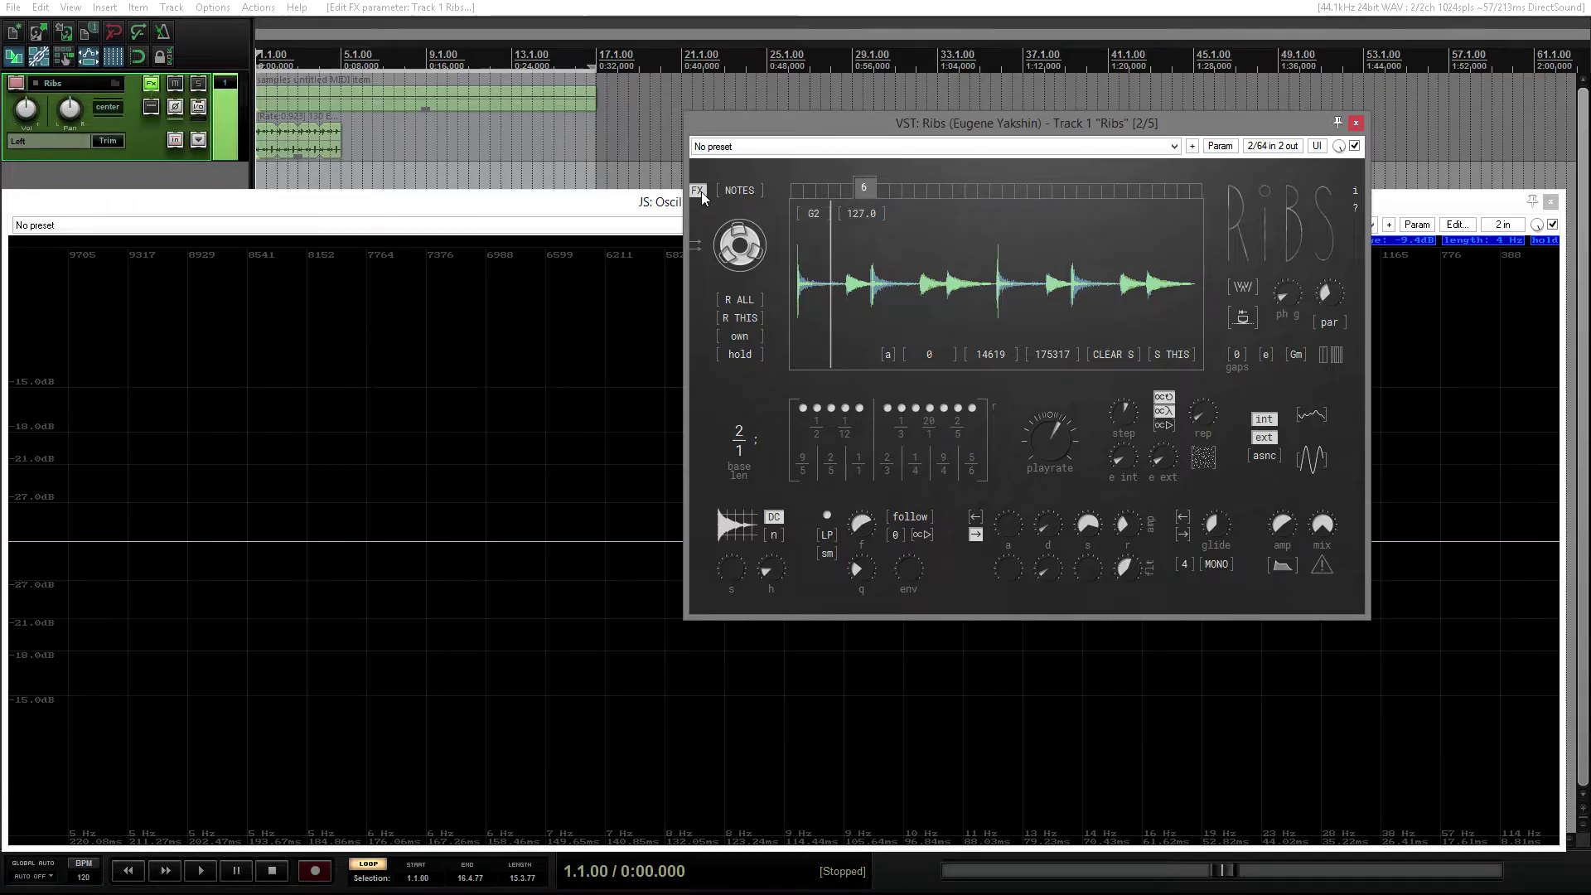
pyautogui.click(199, 869)
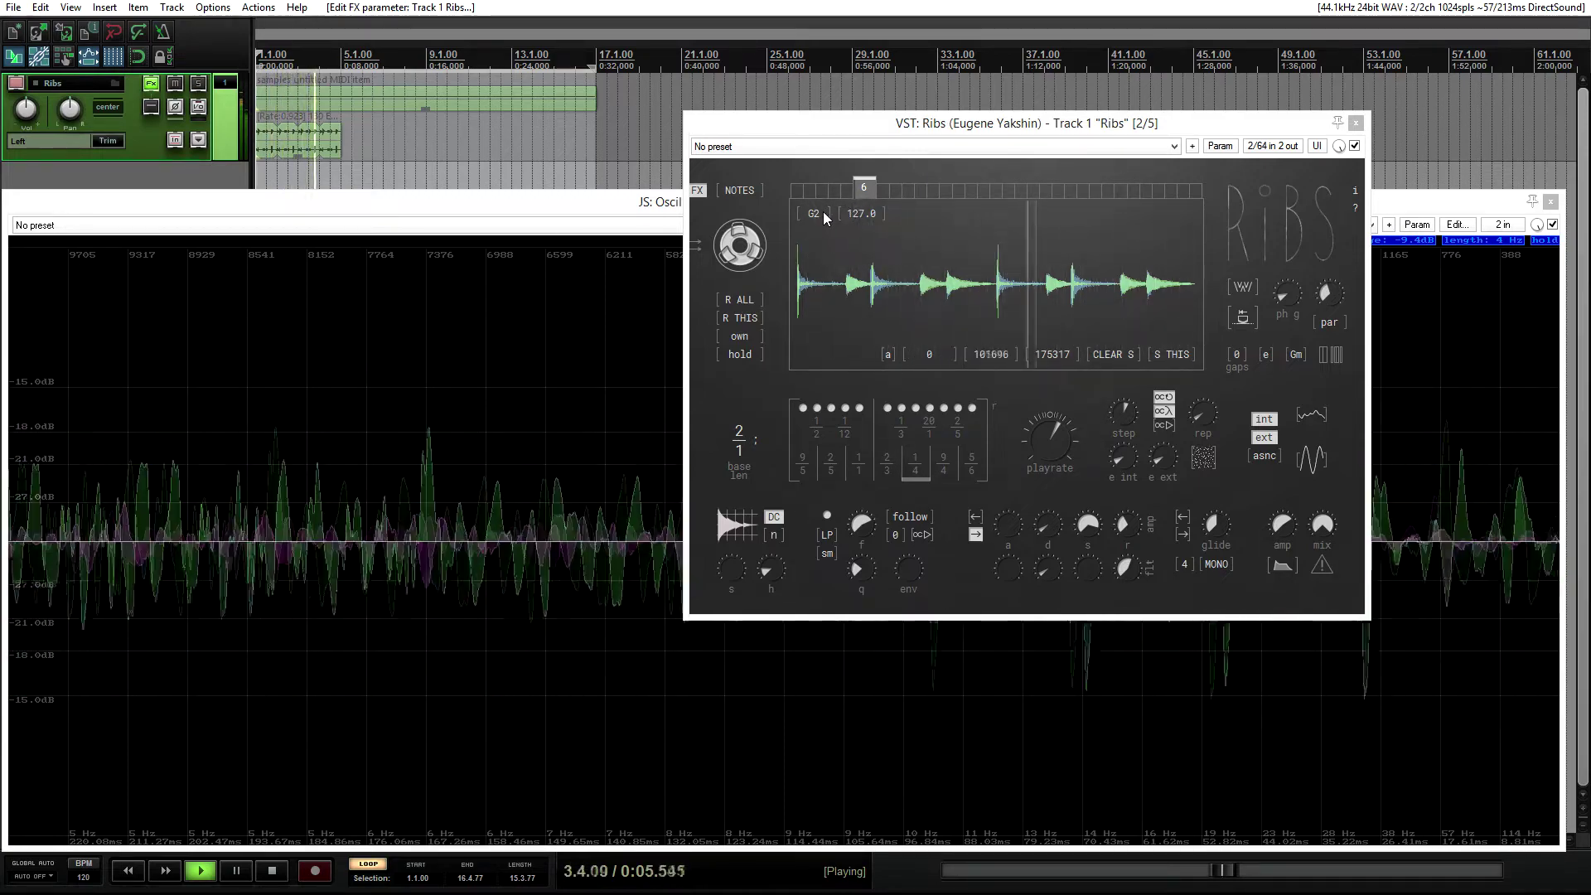
pyautogui.click(851, 188)
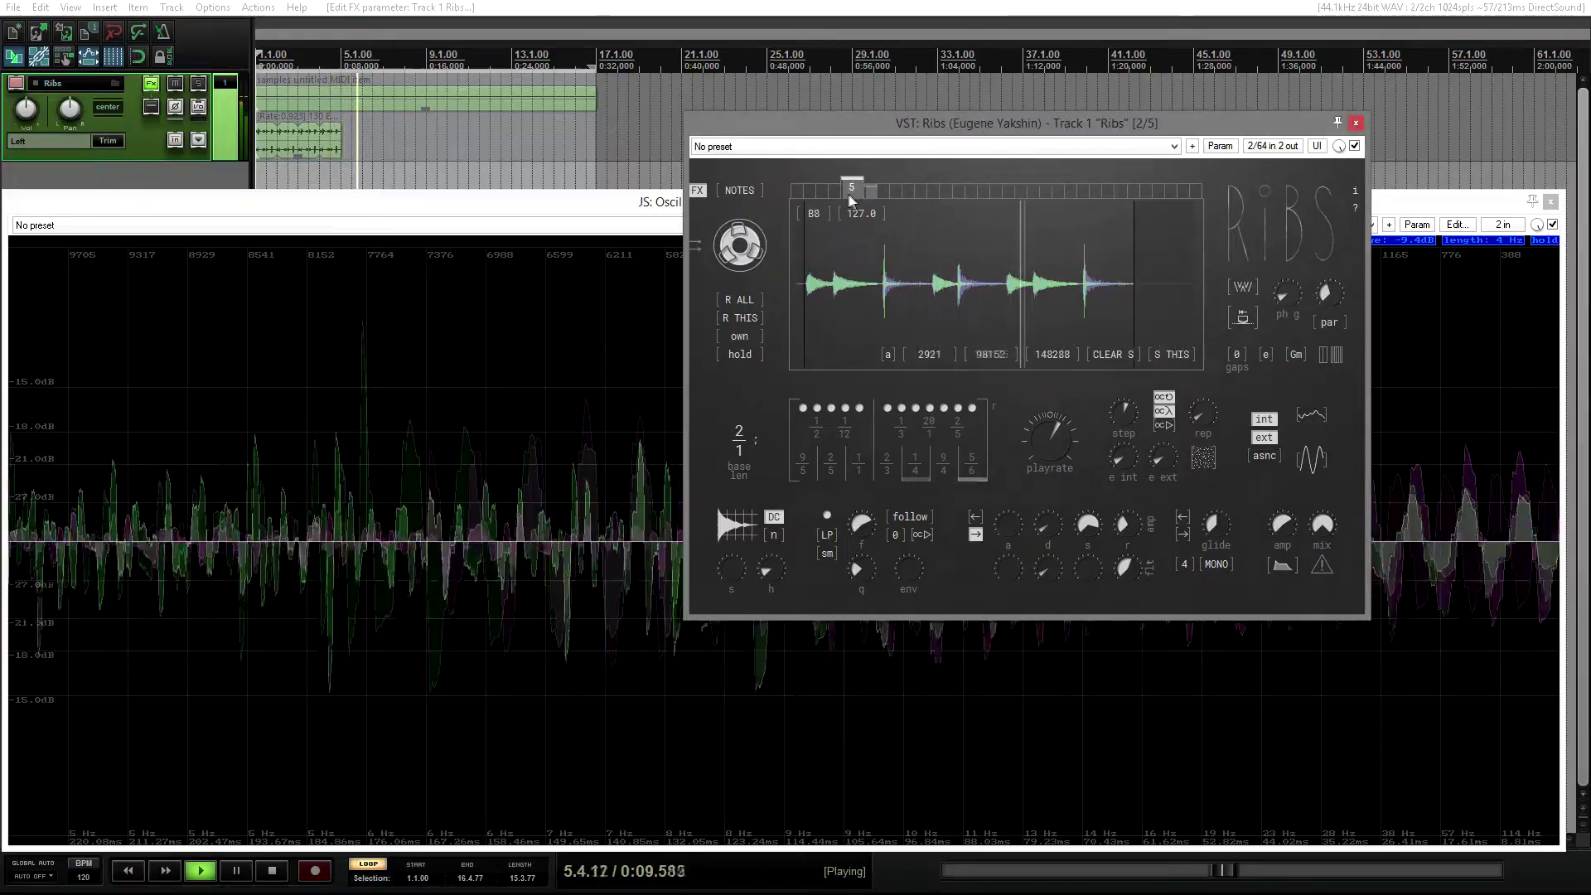
pyautogui.click(837, 190)
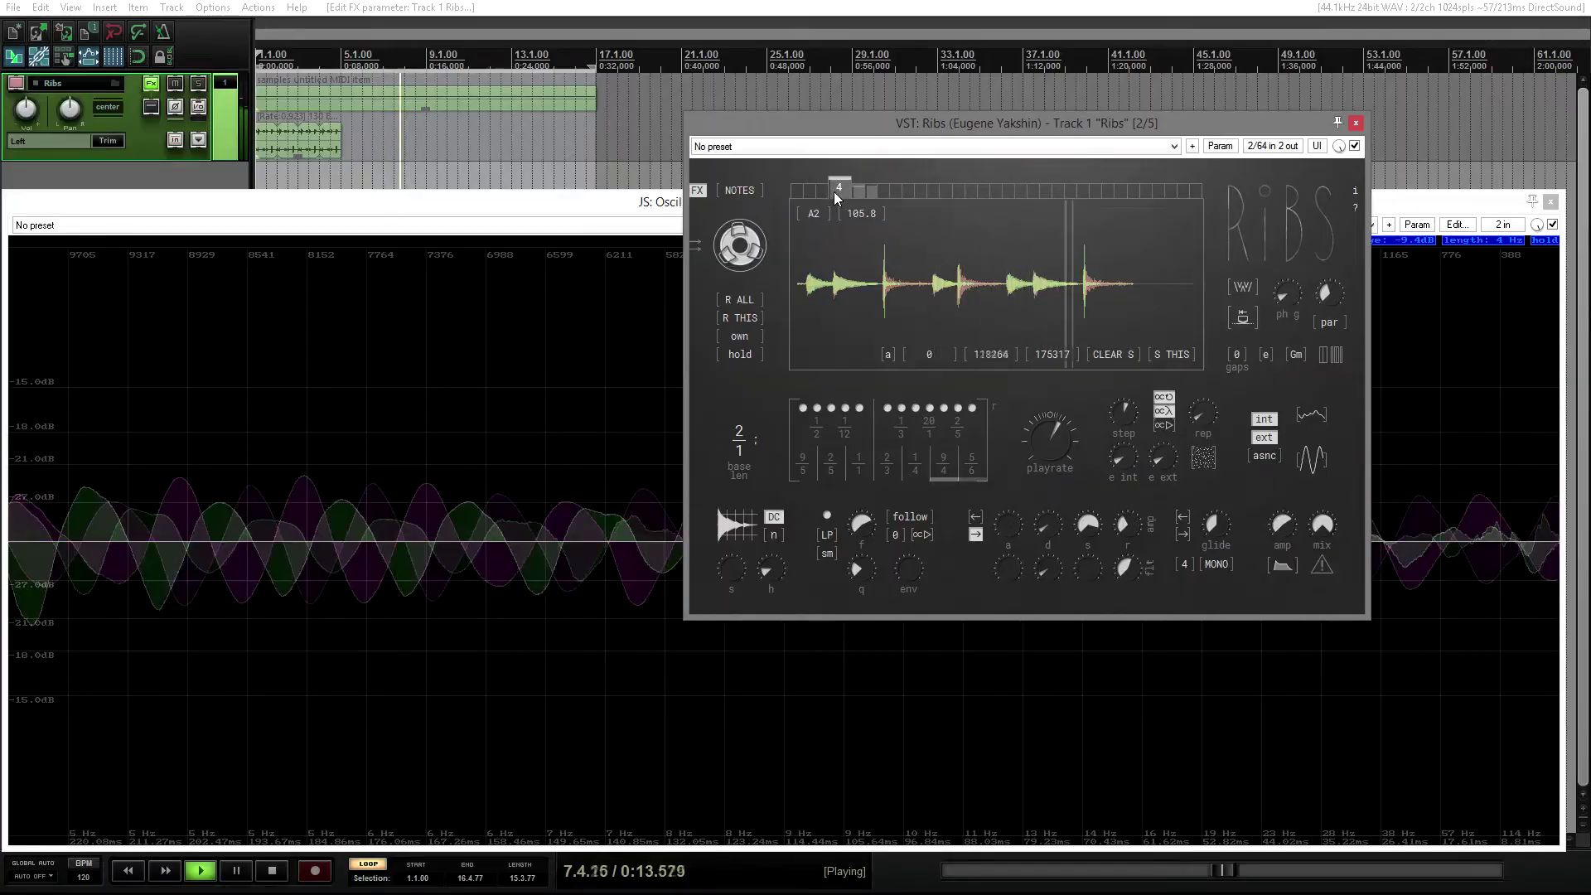
pyautogui.click(869, 193)
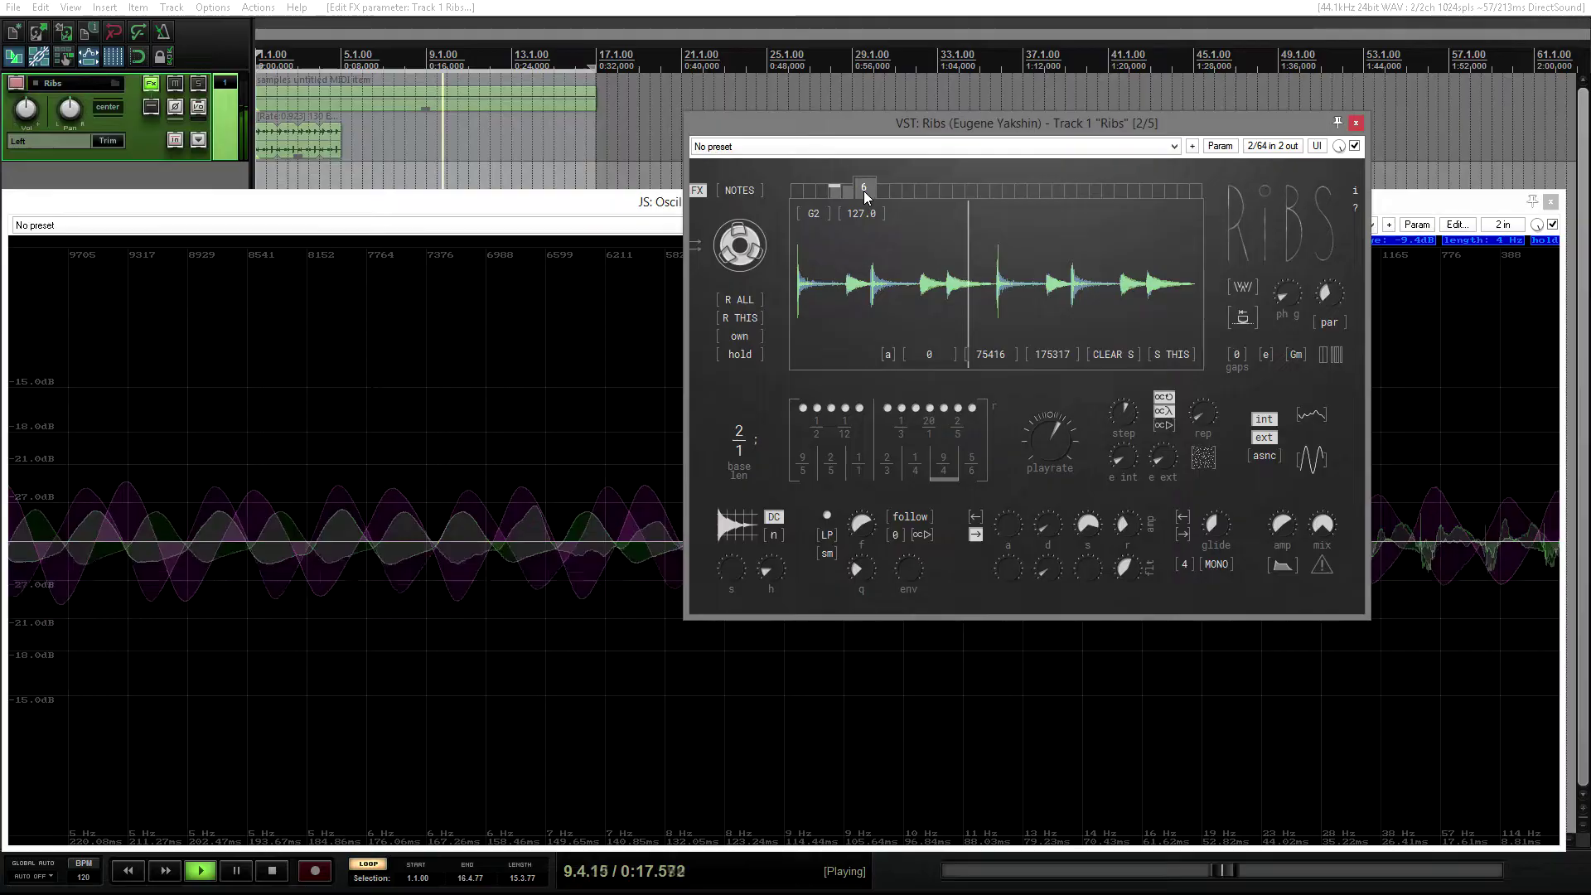
pyautogui.click(821, 193)
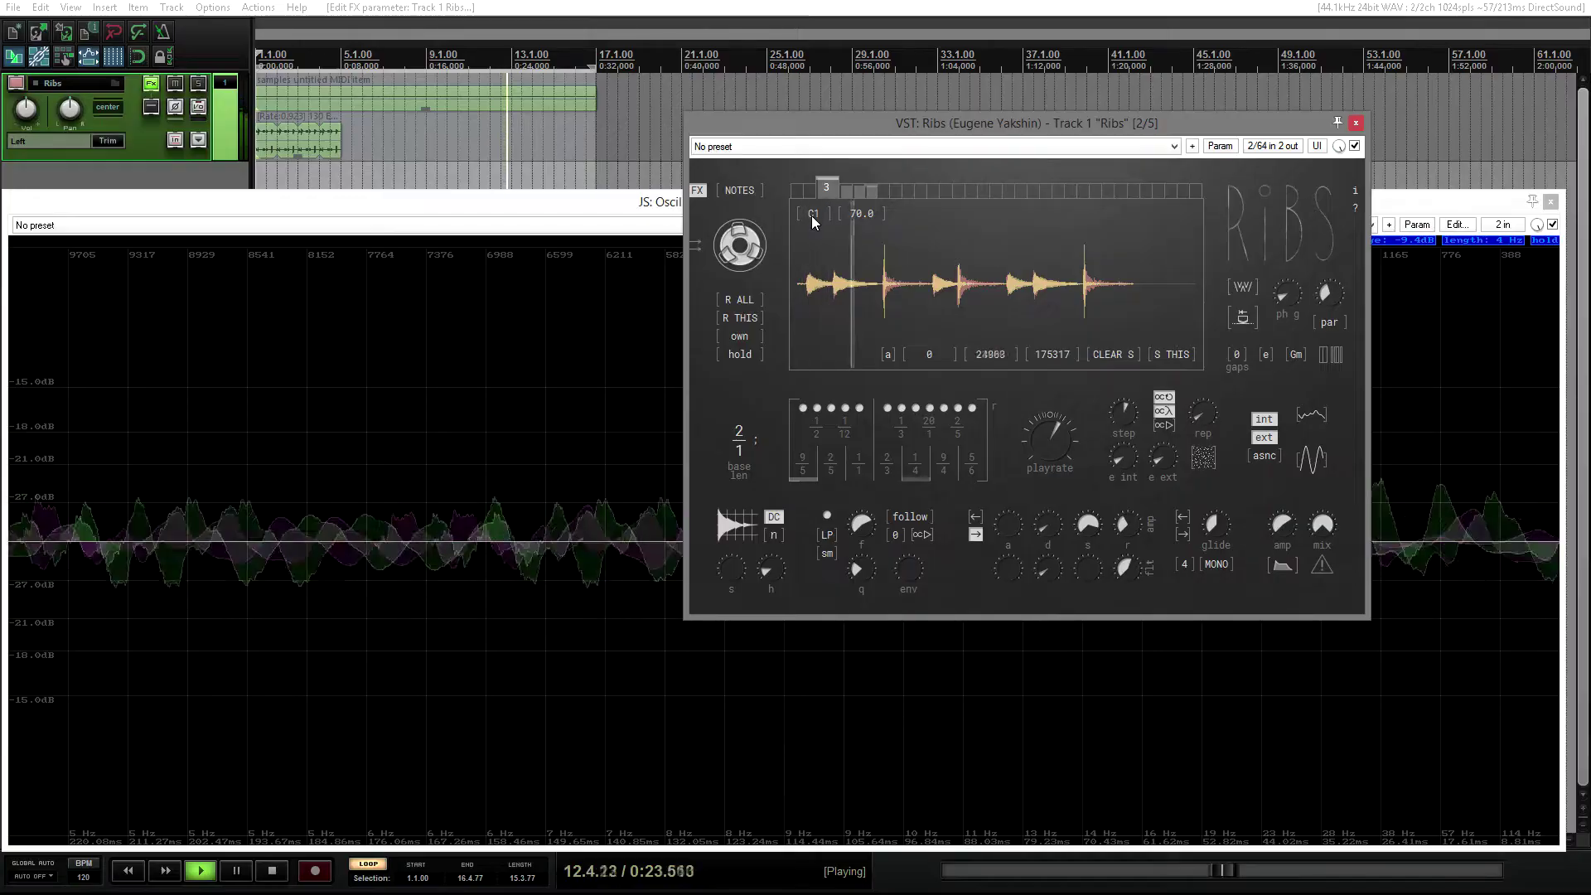
# Step: Try F5 as the note of buffer 3 and set it back to C1
pyautogui.click(813, 216)
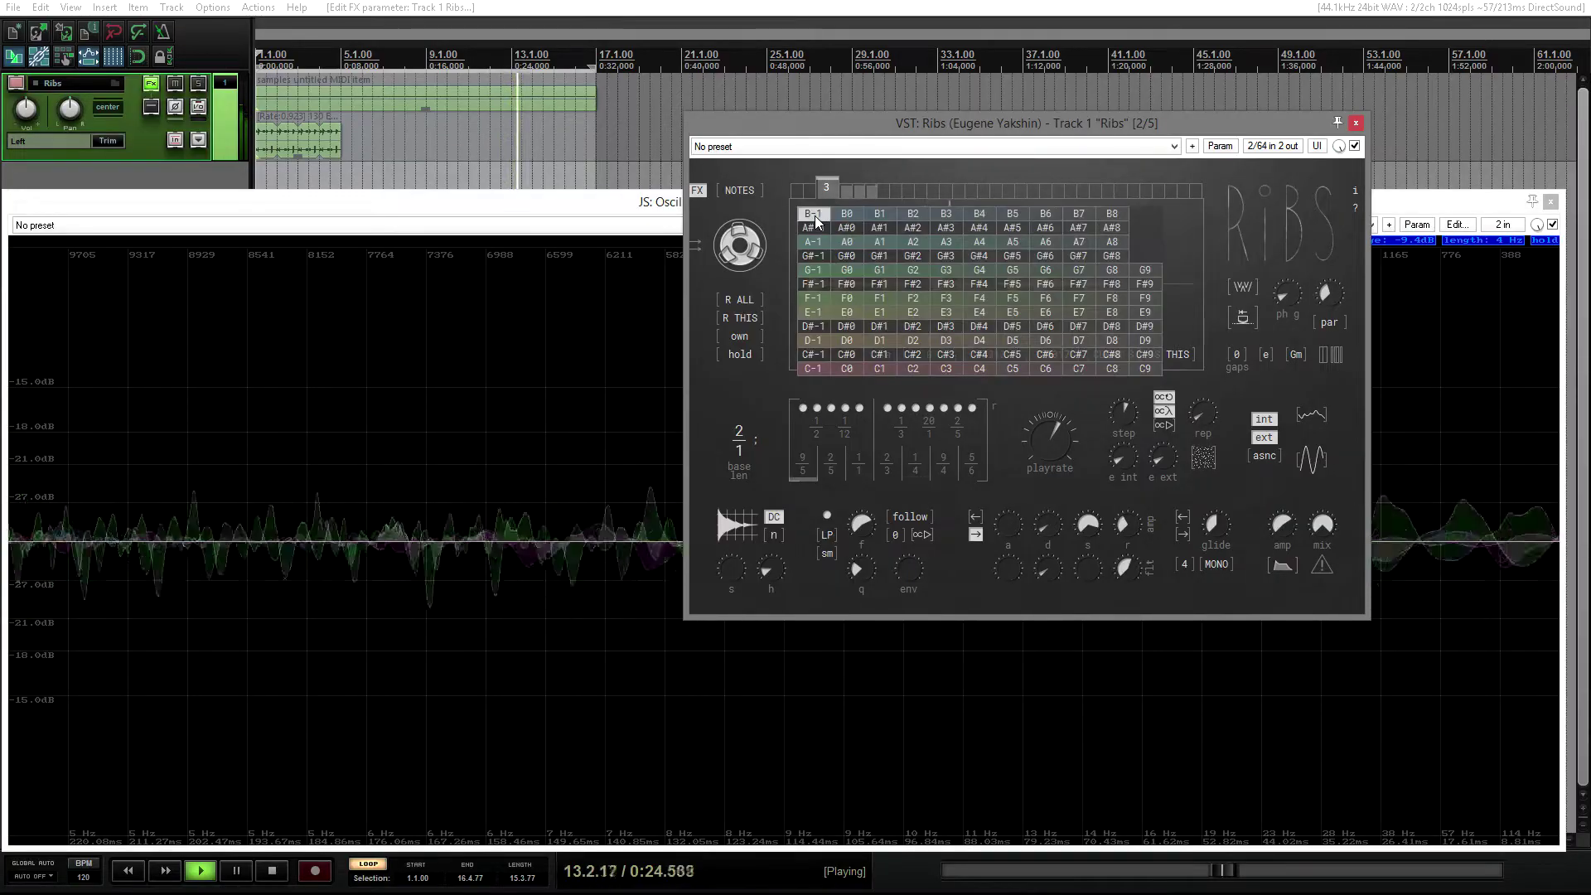
pyautogui.click(1015, 300)
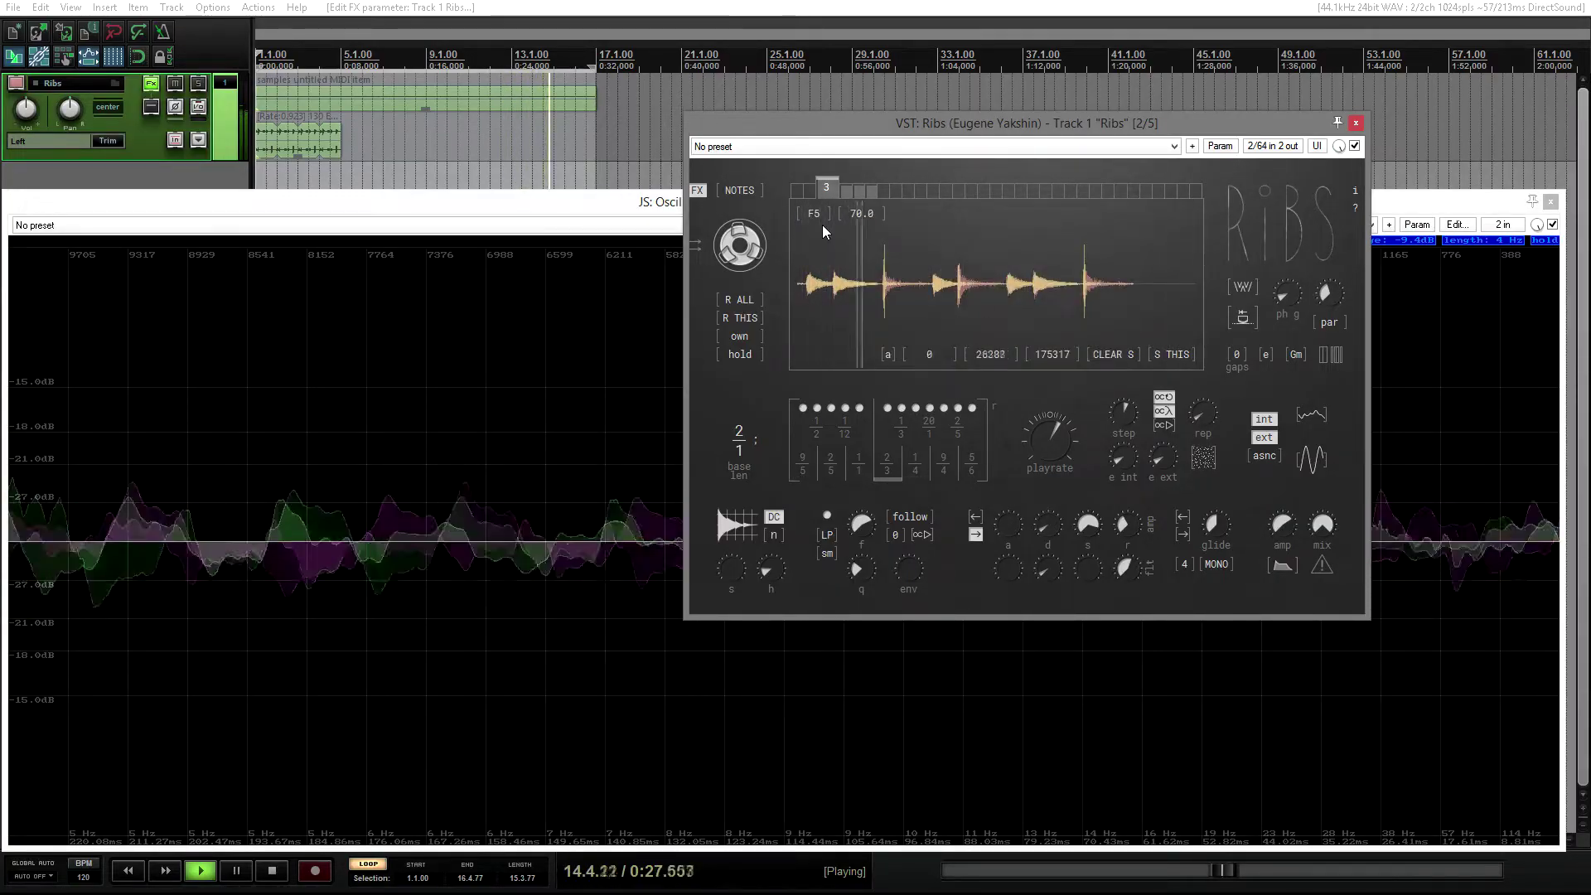
pyautogui.click(819, 217)
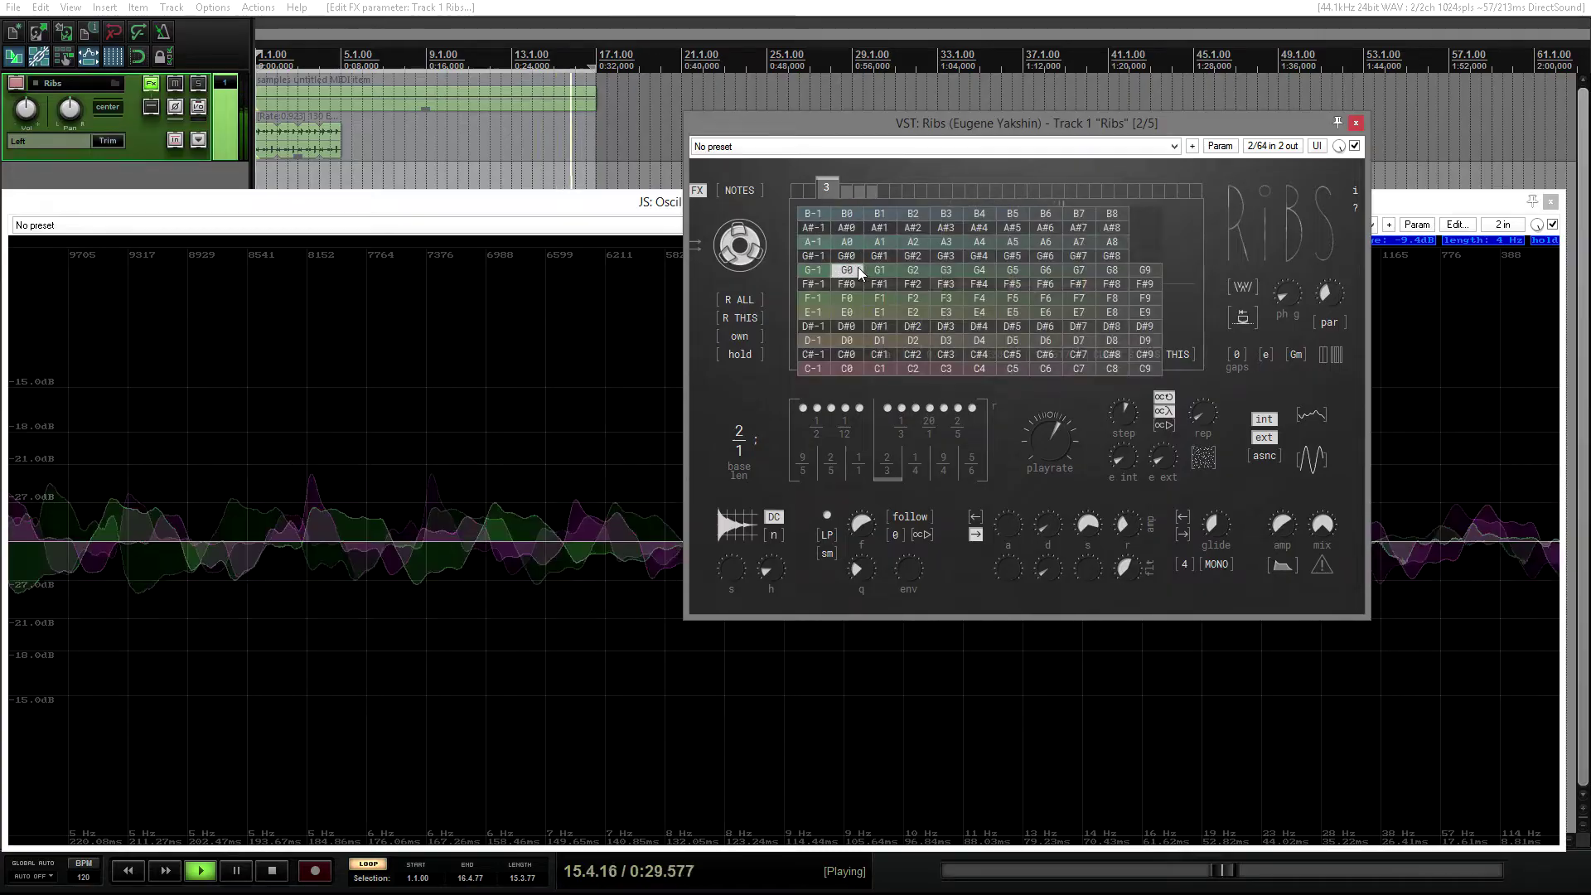
pyautogui.click(880, 369)
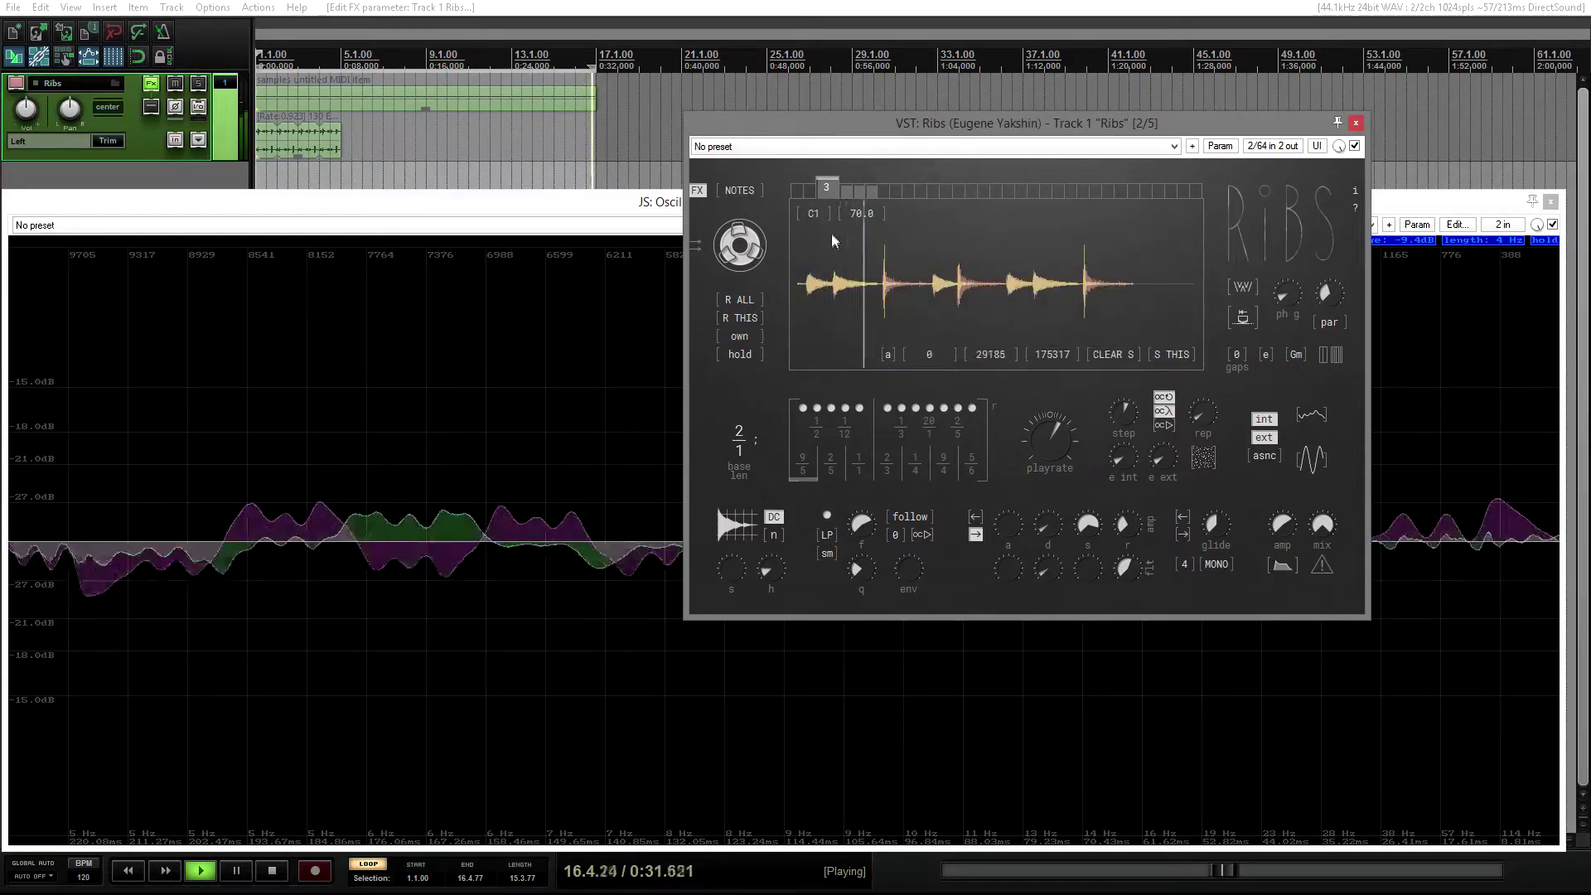
# Step: Switch to buffer 5 and check the context options of its note setting
pyautogui.click(858, 195)
pyautogui.click(863, 192)
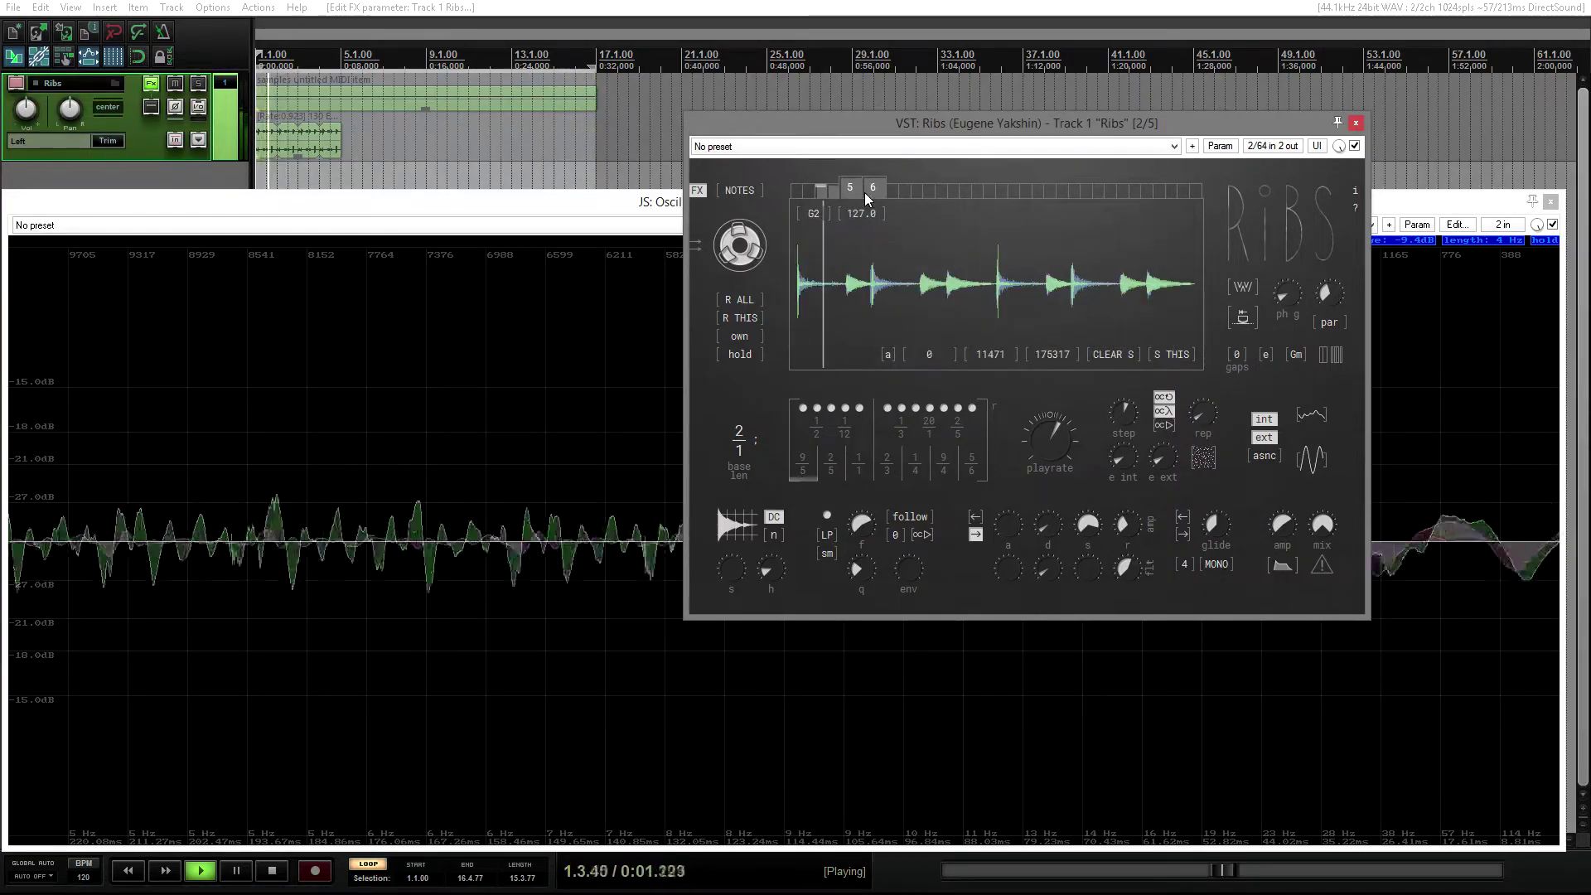
pyautogui.rightClick(817, 211)
pyautogui.click(842, 276)
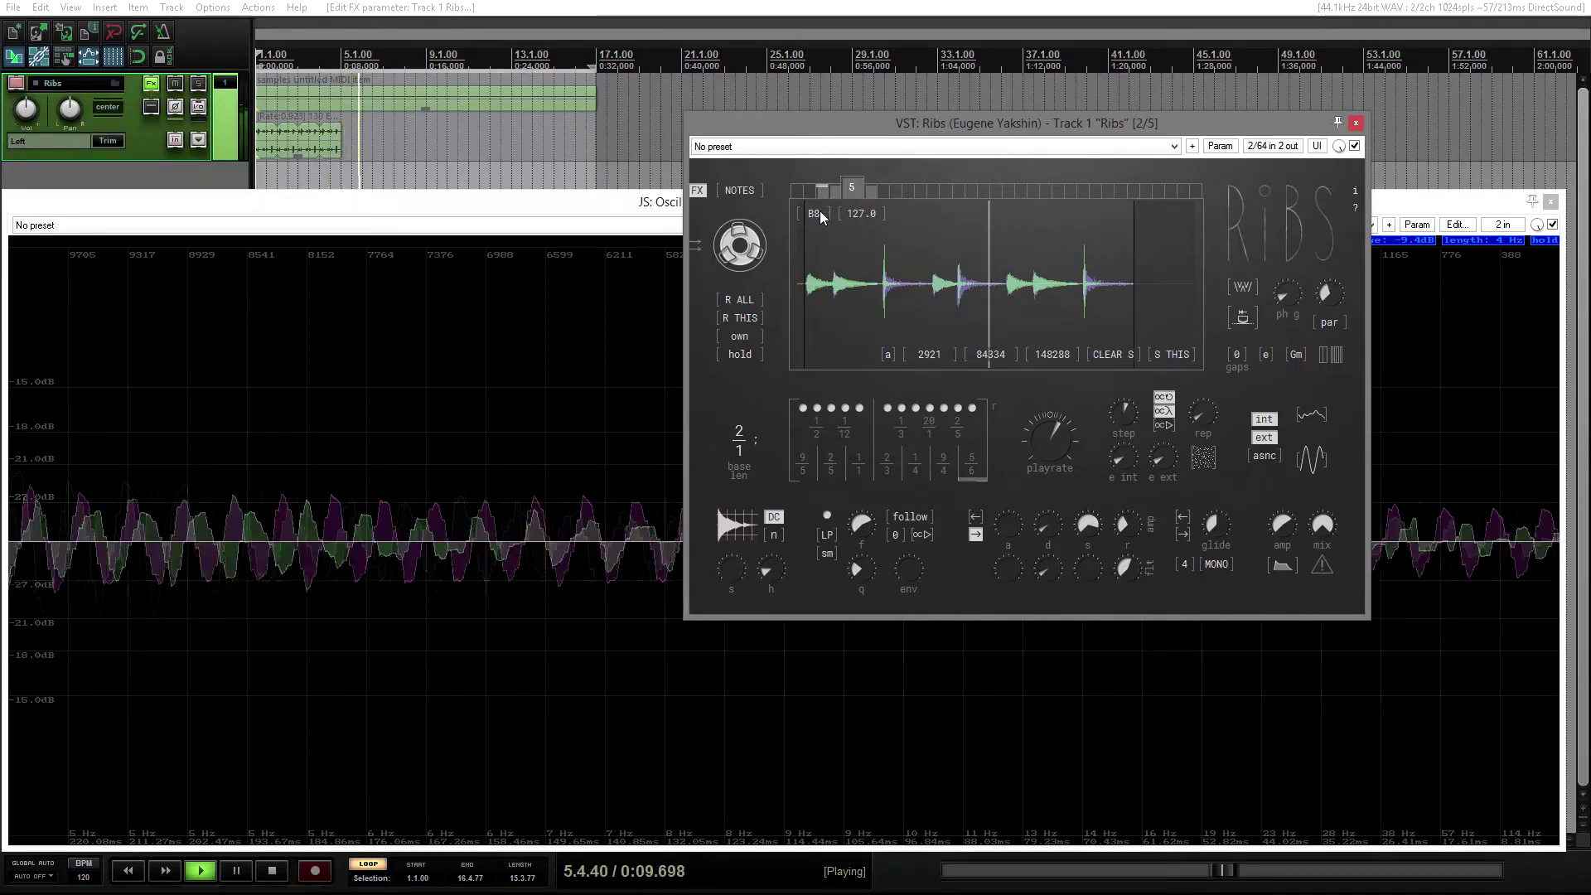
# Step: Switch to buffer 6 and set its note to D#3
pyautogui.click(866, 192)
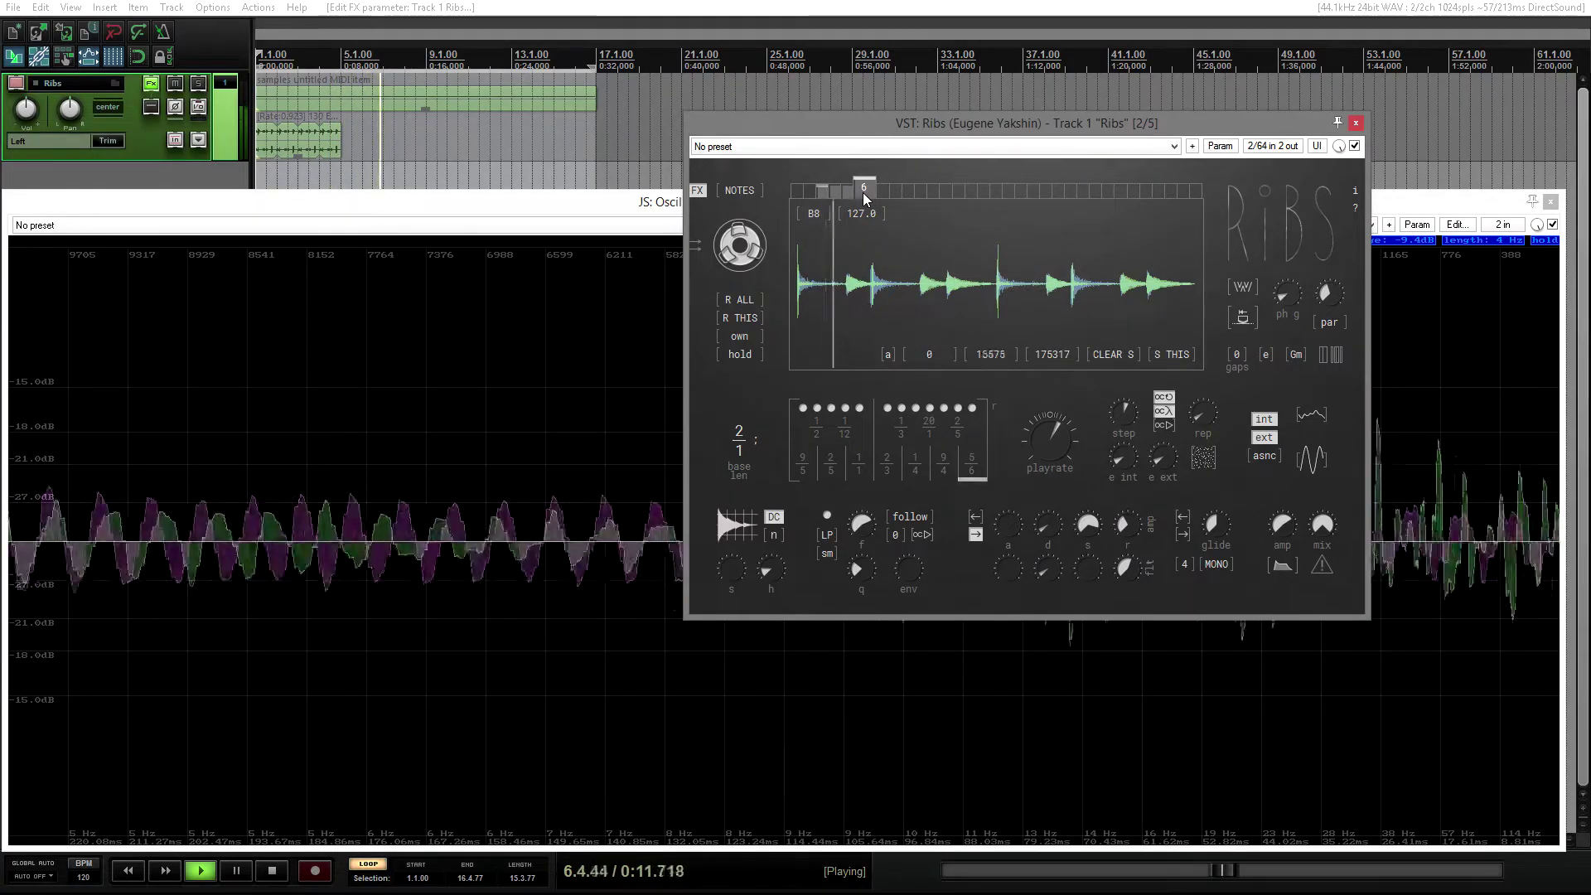
pyautogui.click(816, 217)
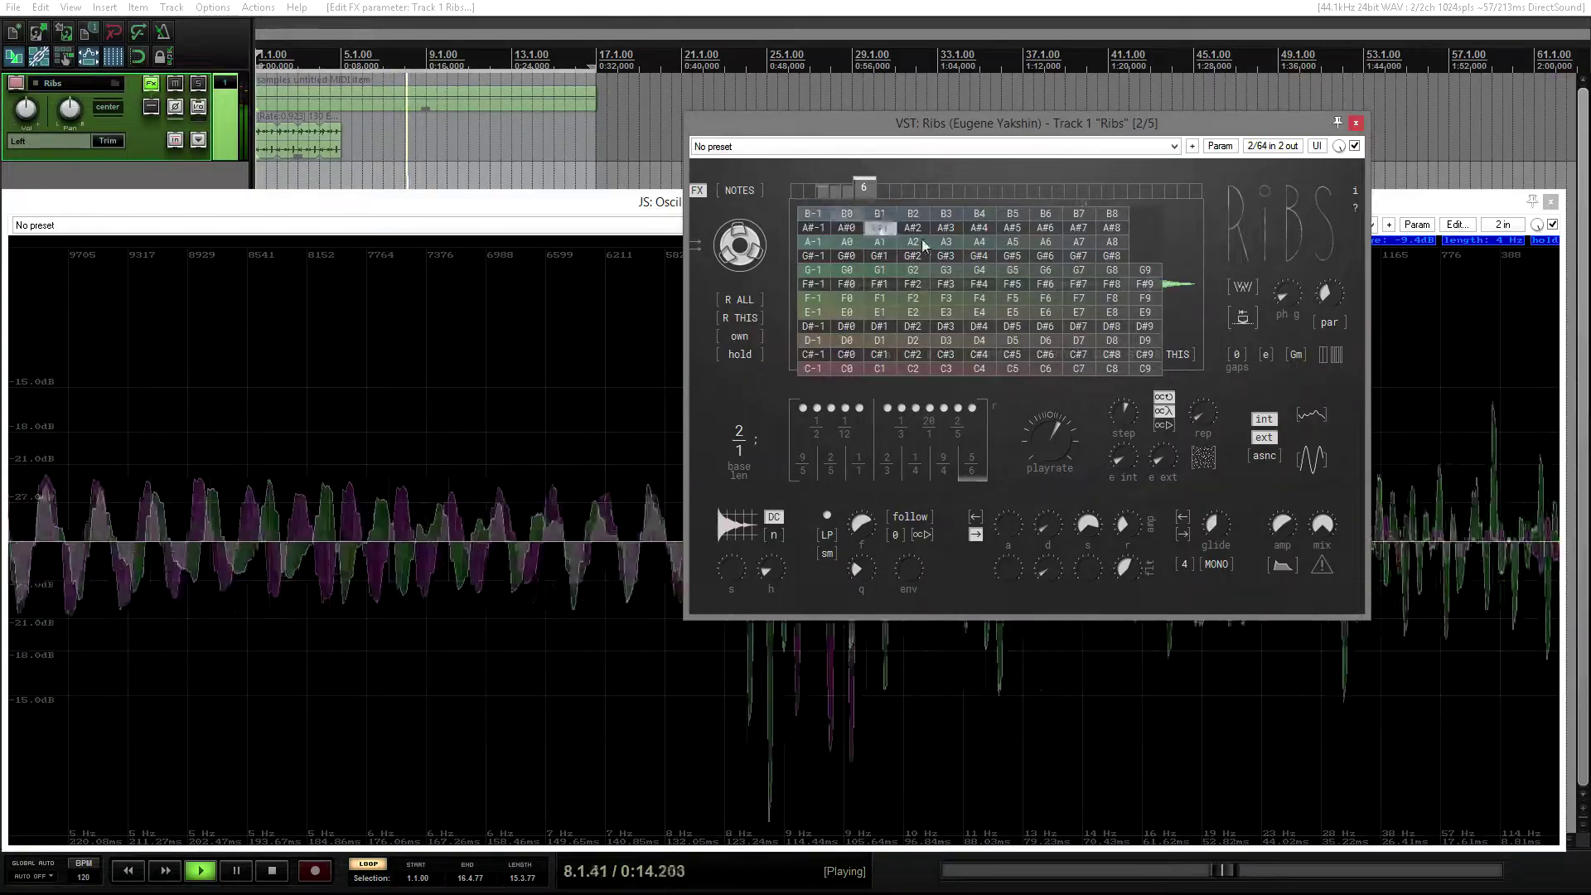
pyautogui.click(943, 330)
pyautogui.click(822, 213)
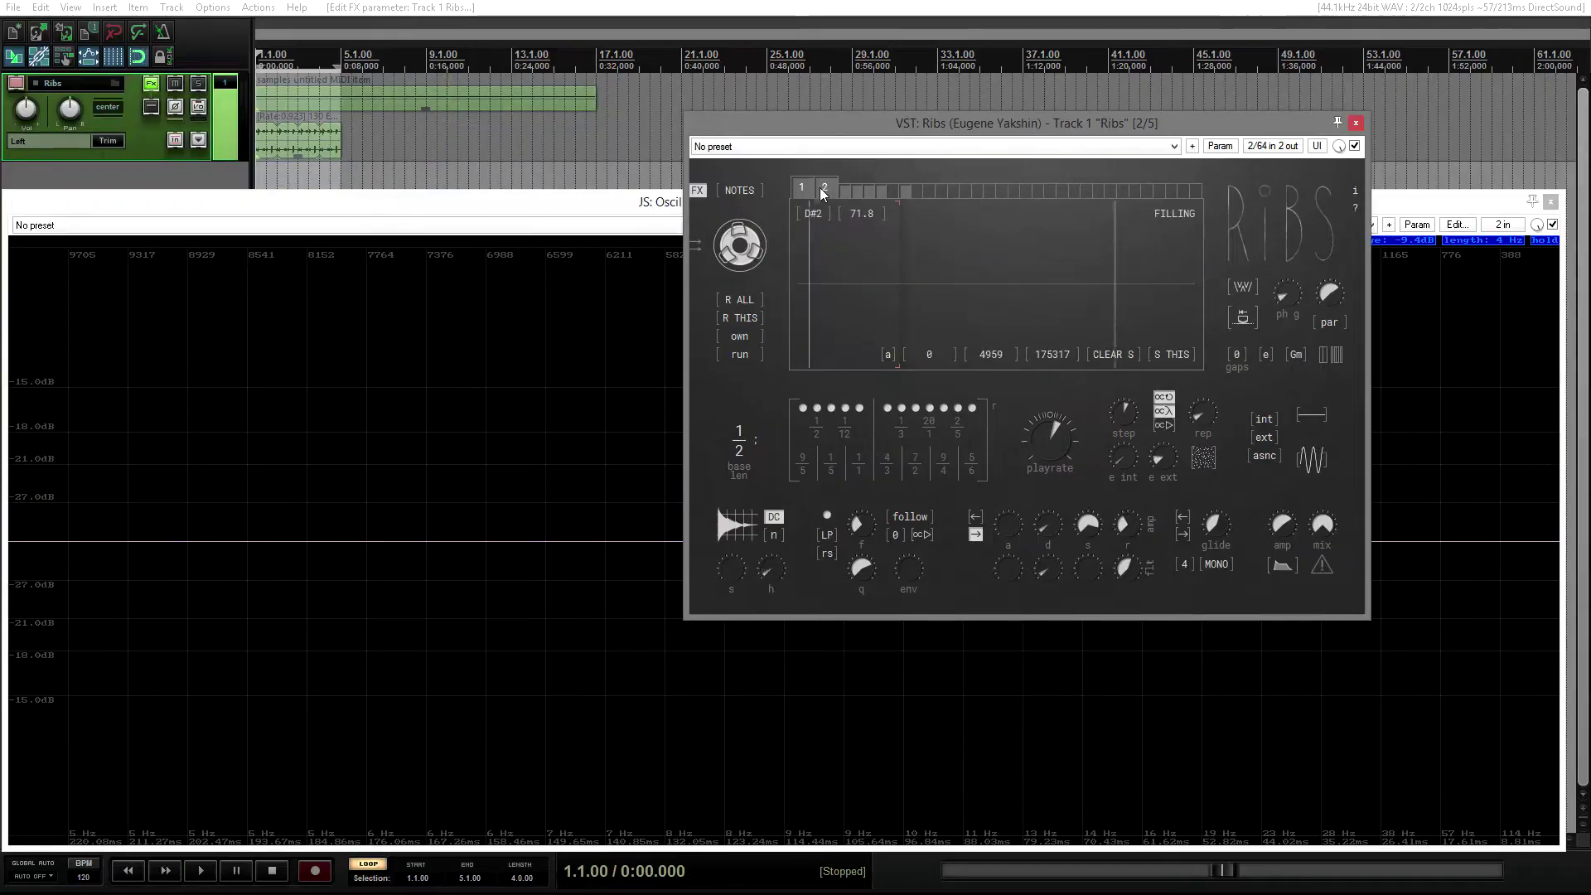
# Step: Reset the FX mode voices through the options of the picked buffer
pyautogui.rightClick(801, 192)
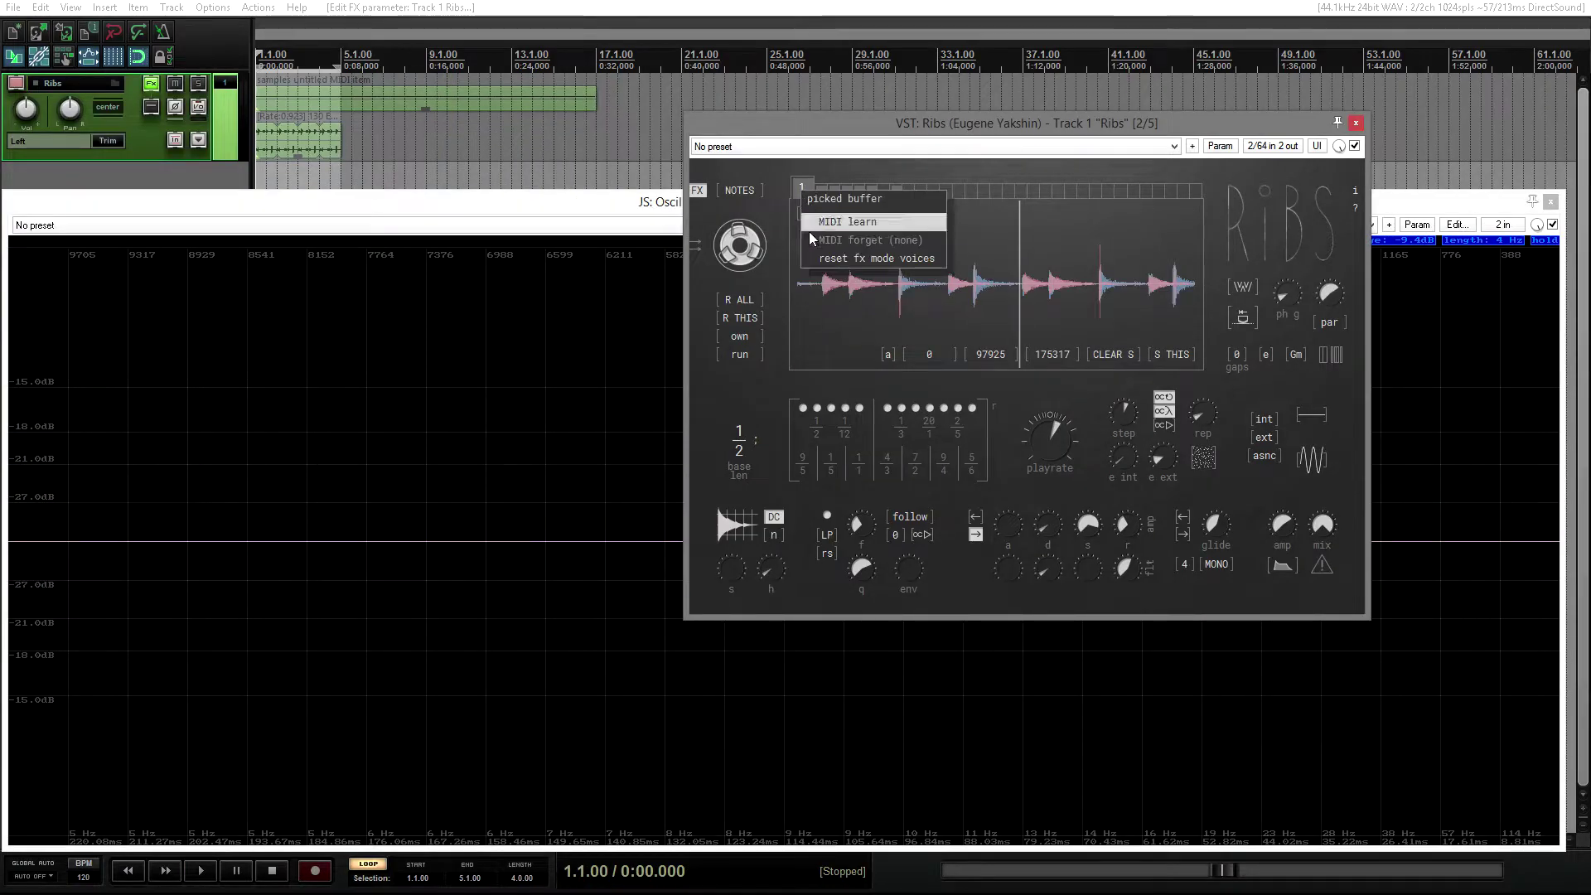
pyautogui.click(819, 258)
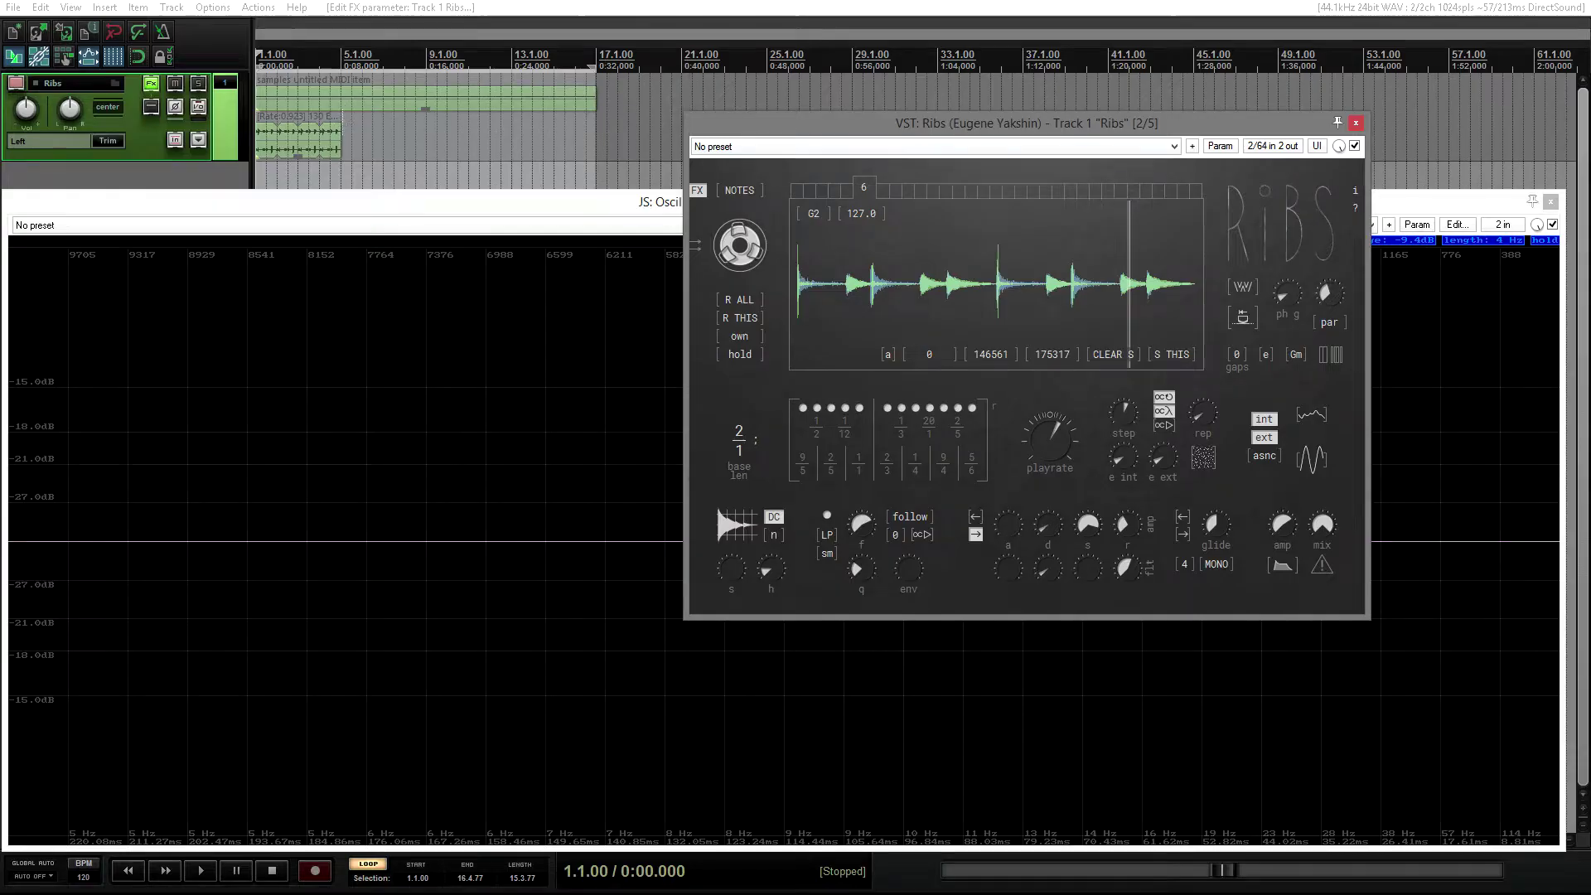
# Step: Set the loop selection to 1.1.00–5.1.02 and switch the buffer refill mode to run
pyautogui.moveTo(341, 162); pyautogui.dragTo(249, 167)
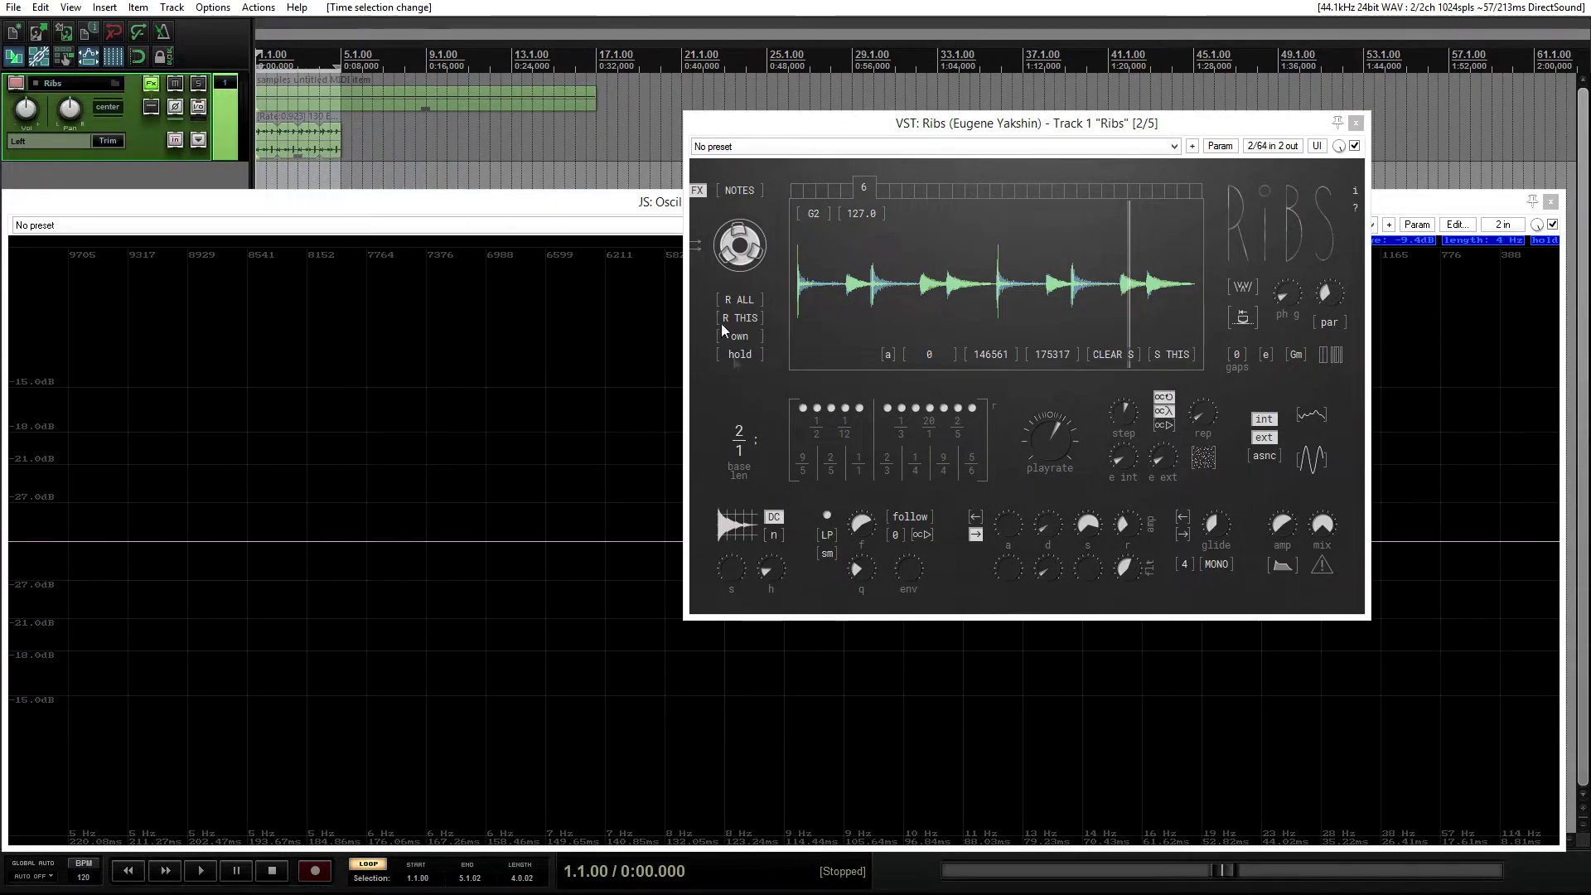
pyautogui.click(747, 361)
pyautogui.click(743, 404)
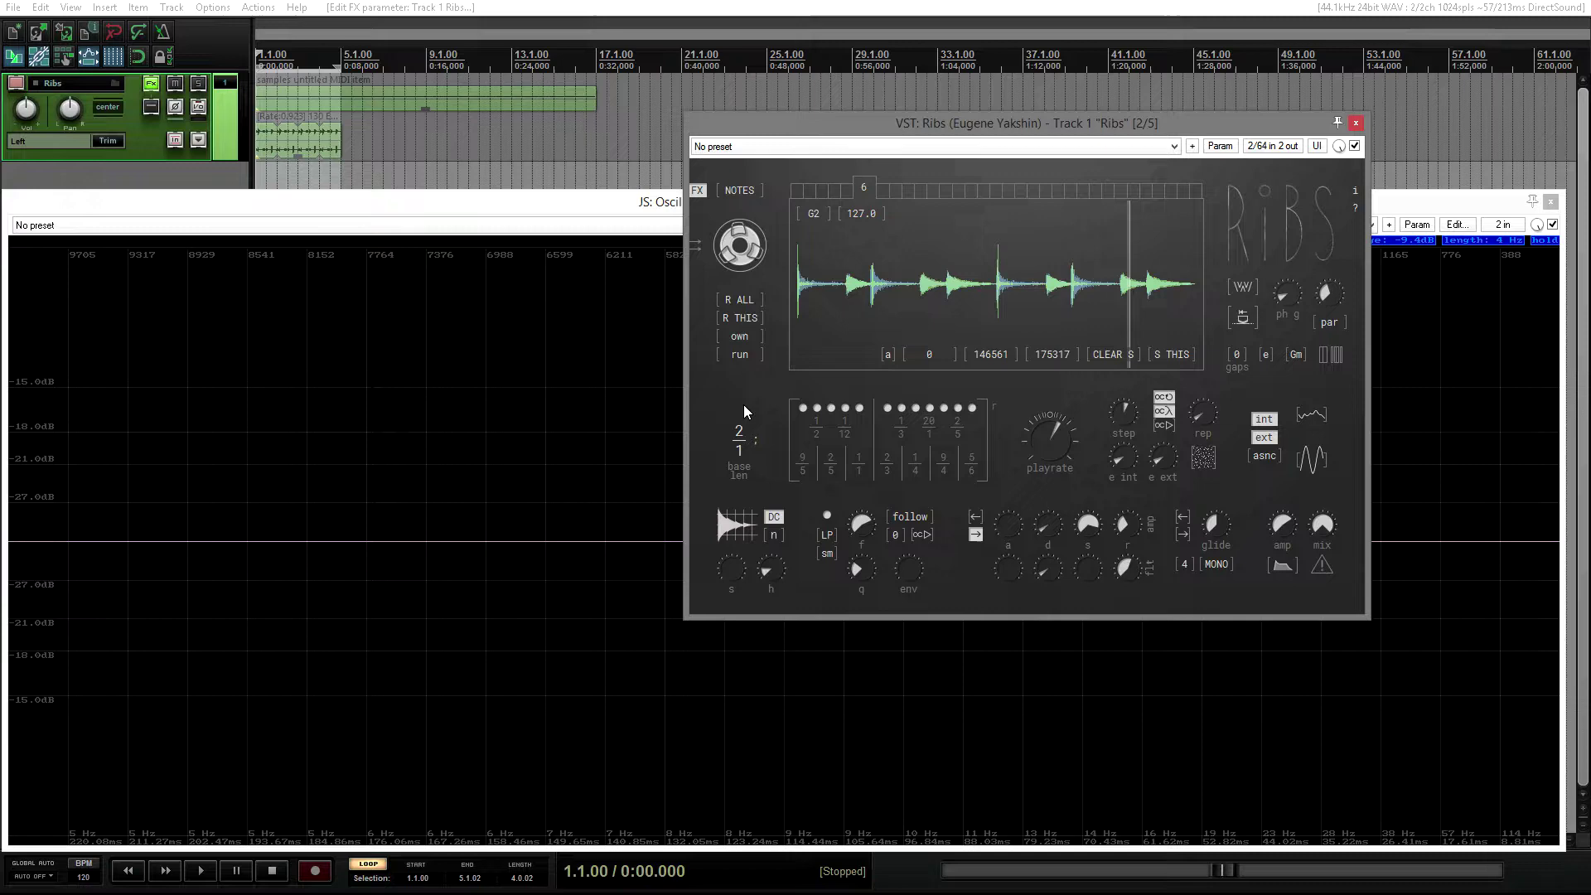
# Step: Play the loop with buffer 6 activated so that it refills, and stop playback
pyautogui.click(201, 870)
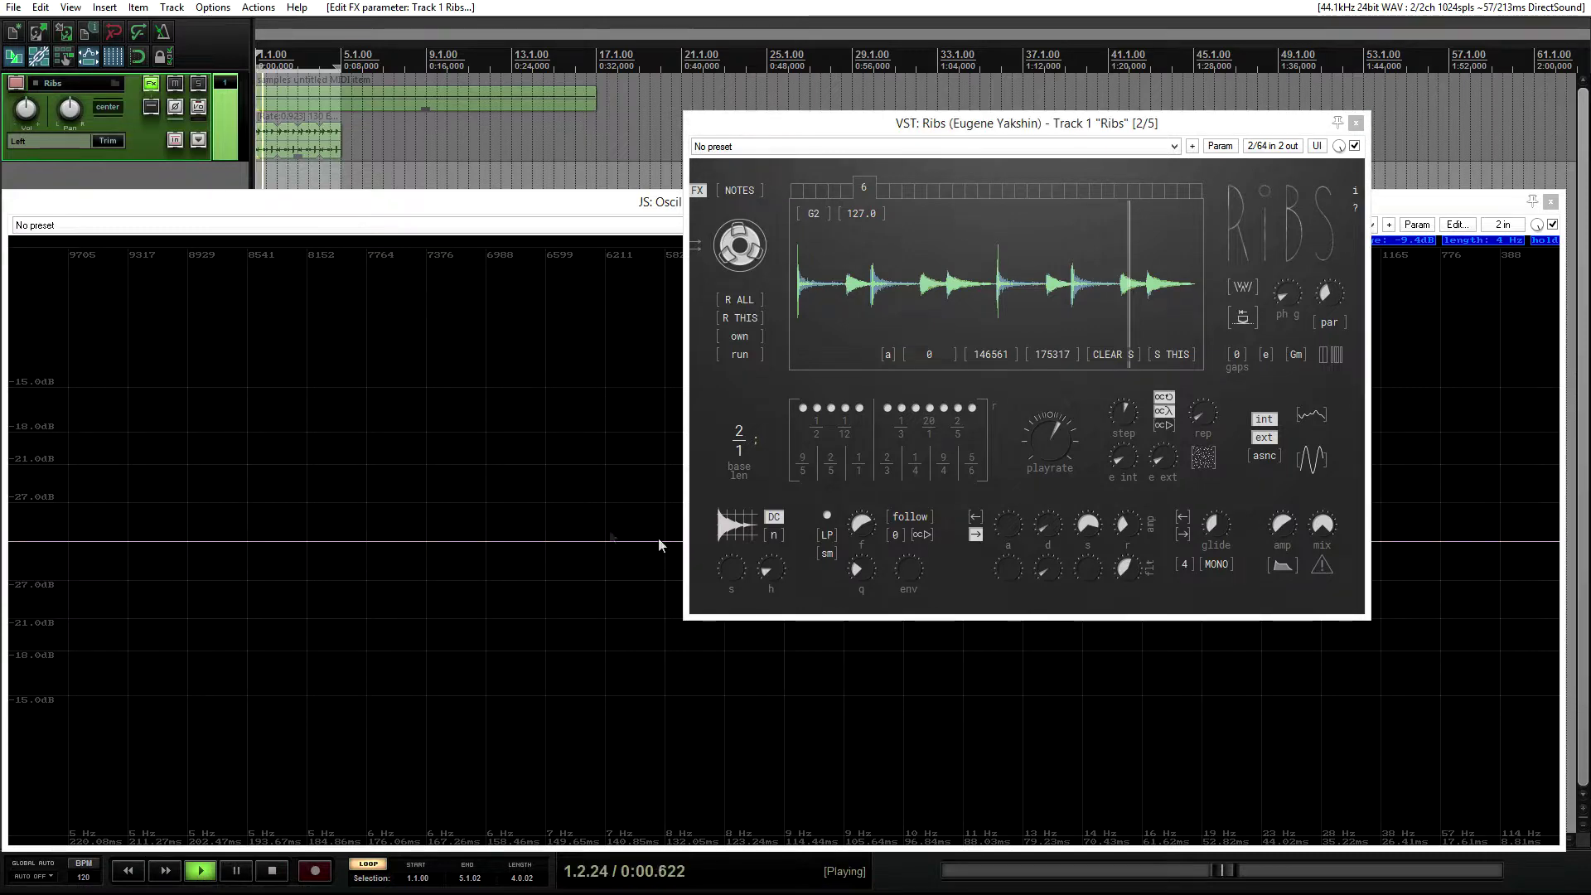
pyautogui.click(864, 184)
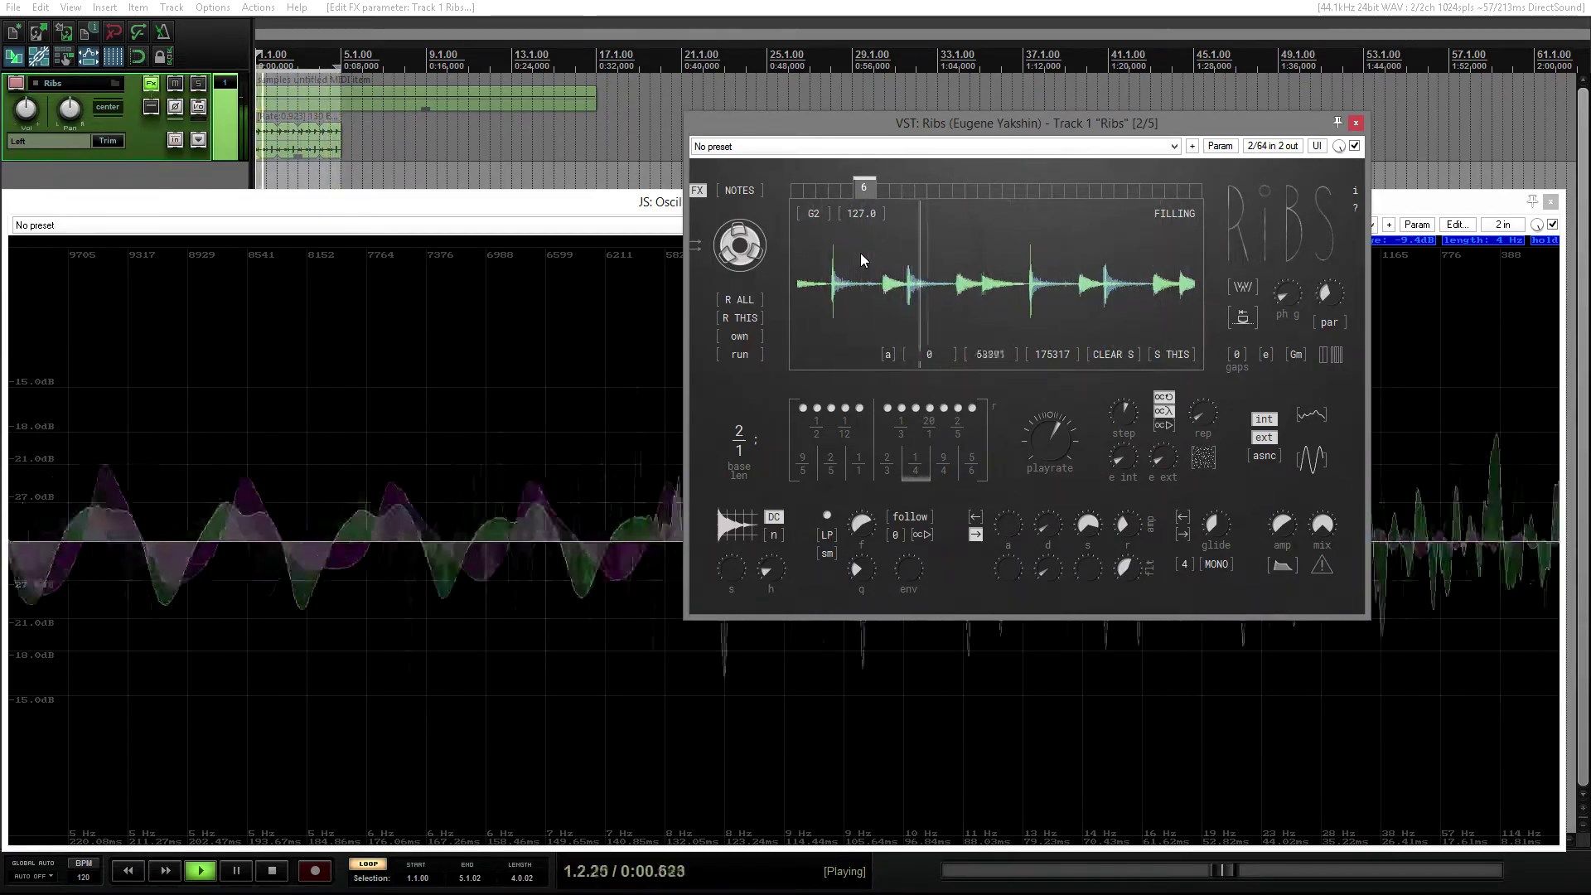
pyautogui.click(272, 870)
# Step: Switch the buffer refill mode to env and set the refill envelope threshold to 0.12
pyautogui.click(740, 354)
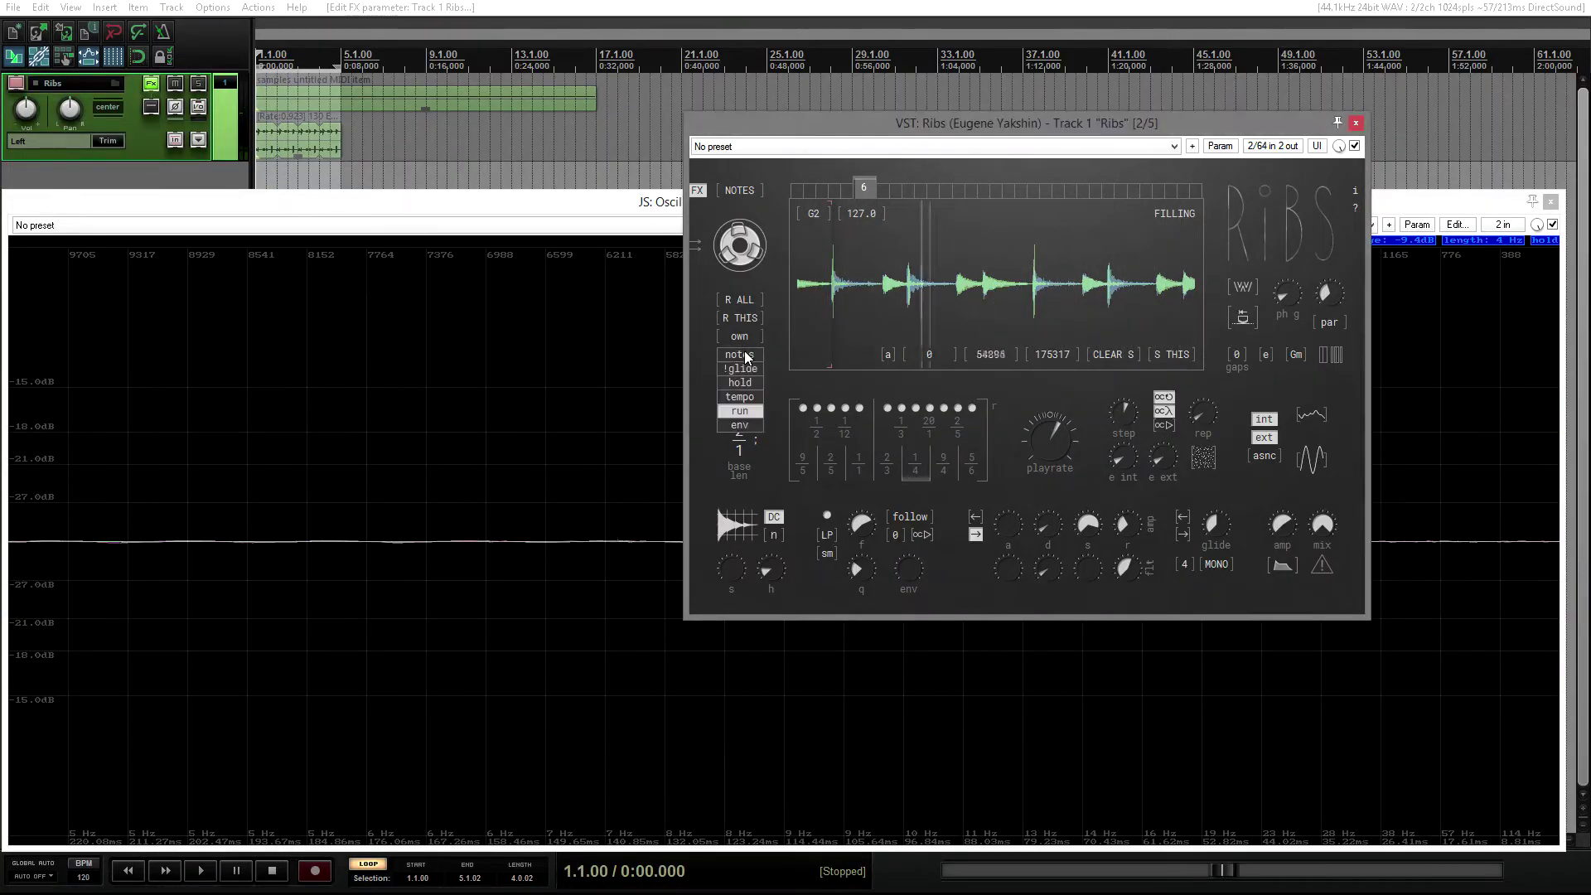
pyautogui.click(749, 426)
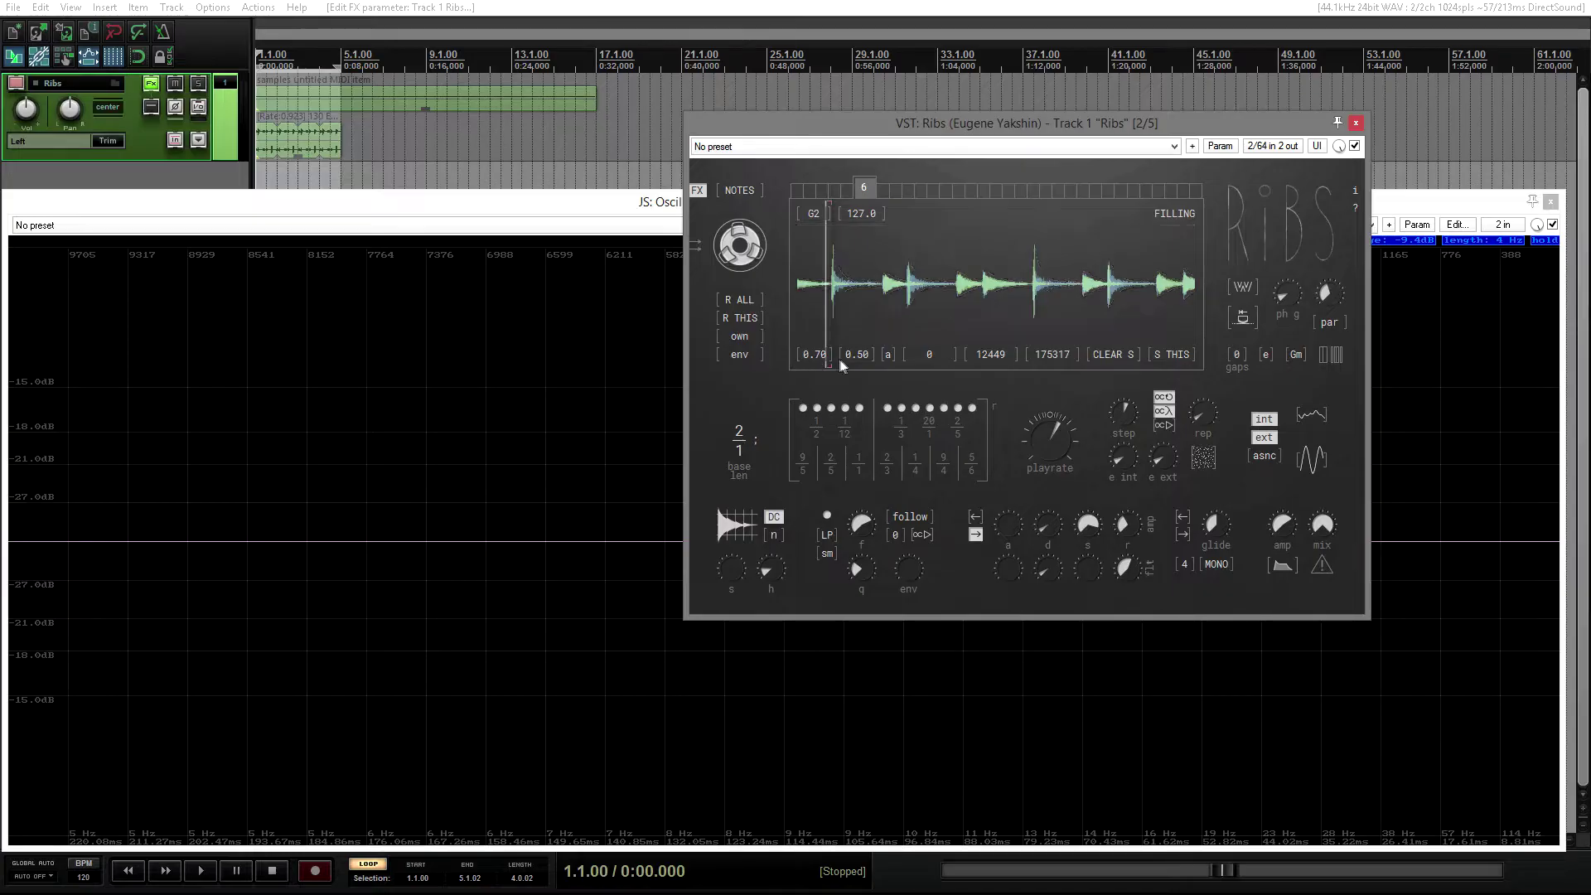
pyautogui.rightClick(807, 356)
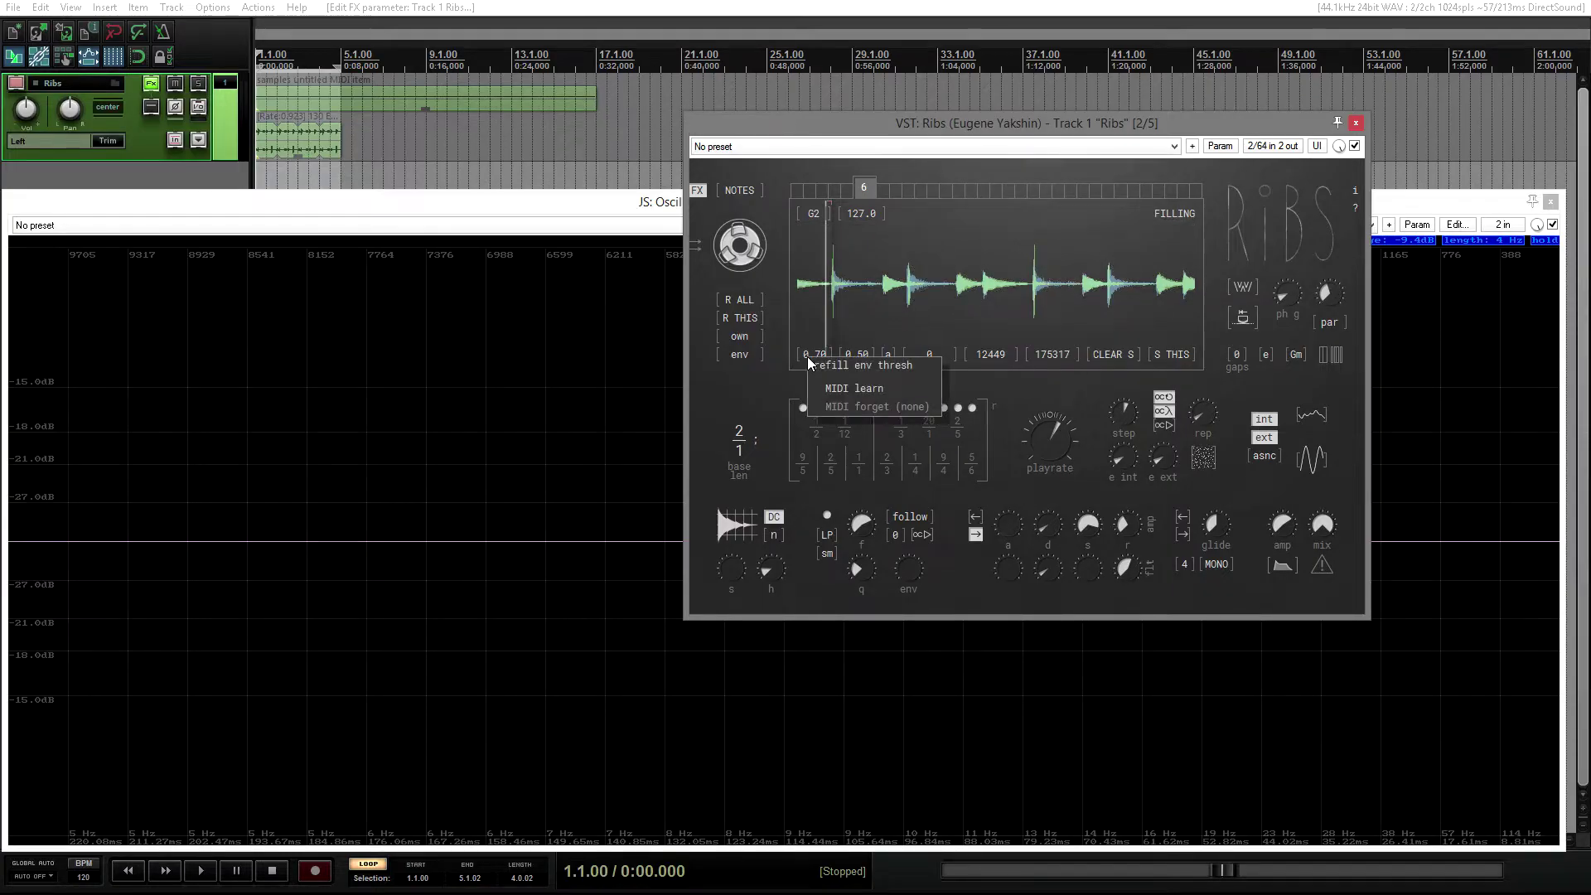
pyautogui.click(853, 352)
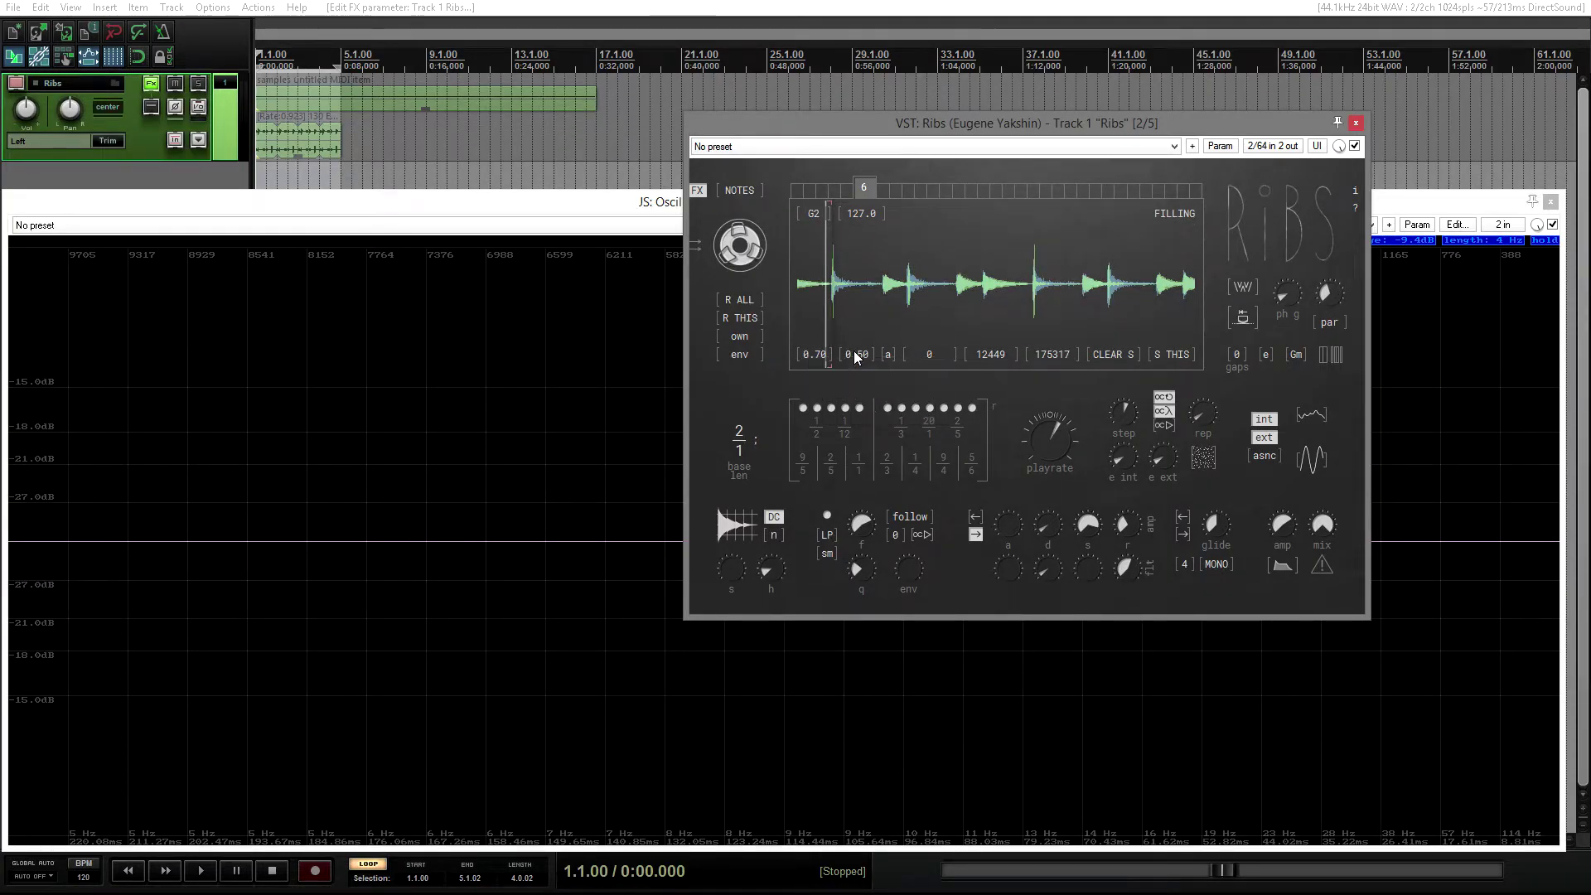
pyautogui.rightClick(858, 356)
pyautogui.click(822, 371)
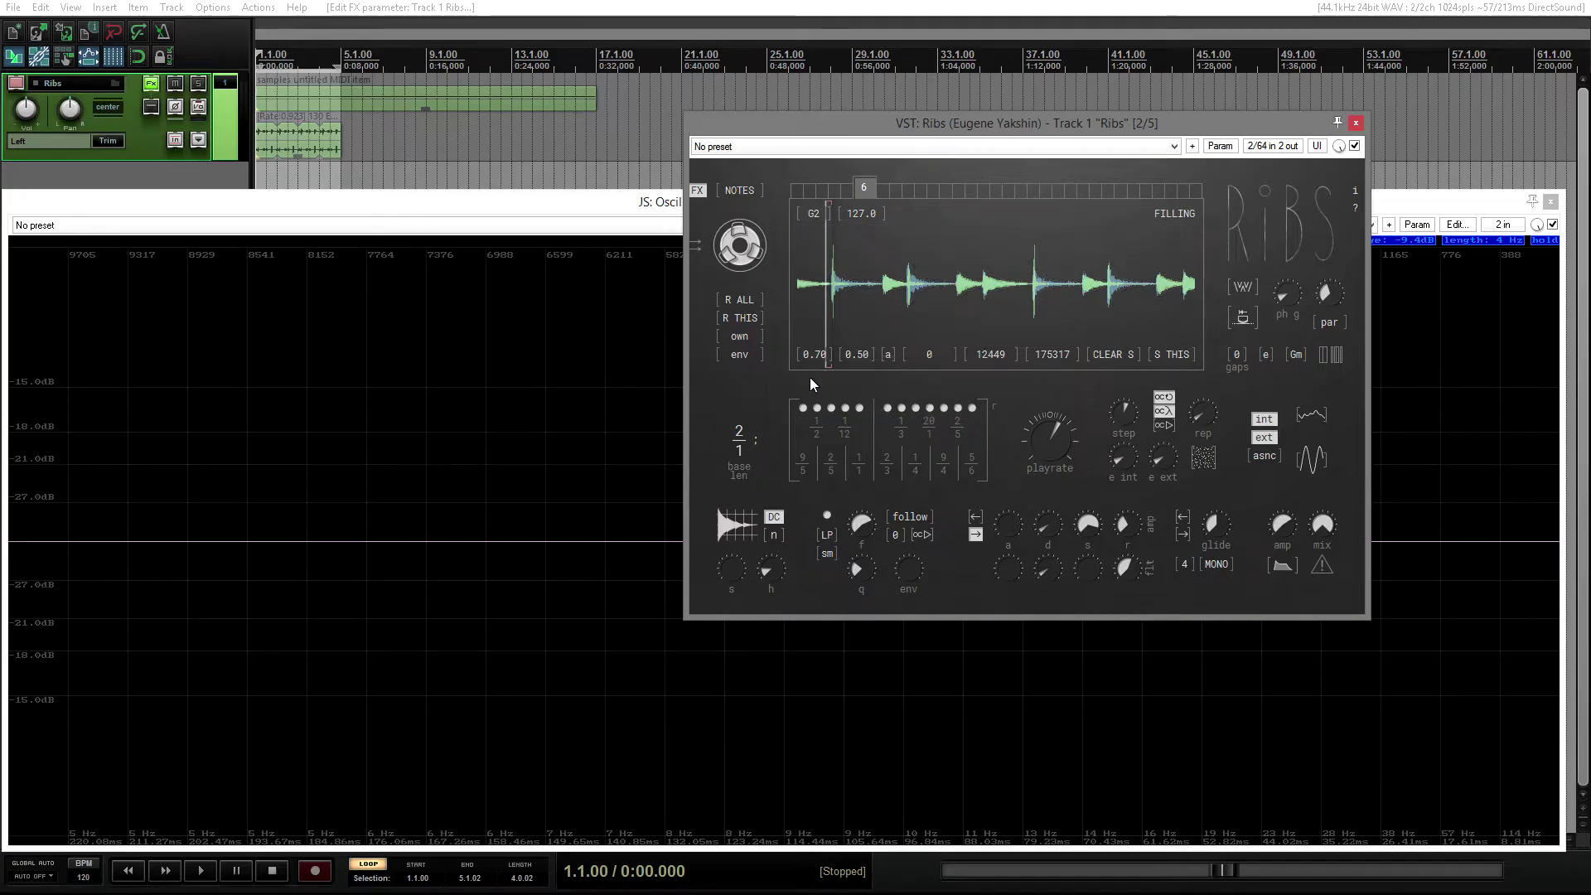
pyautogui.moveTo(821, 351); pyautogui.dragTo(841, 455)
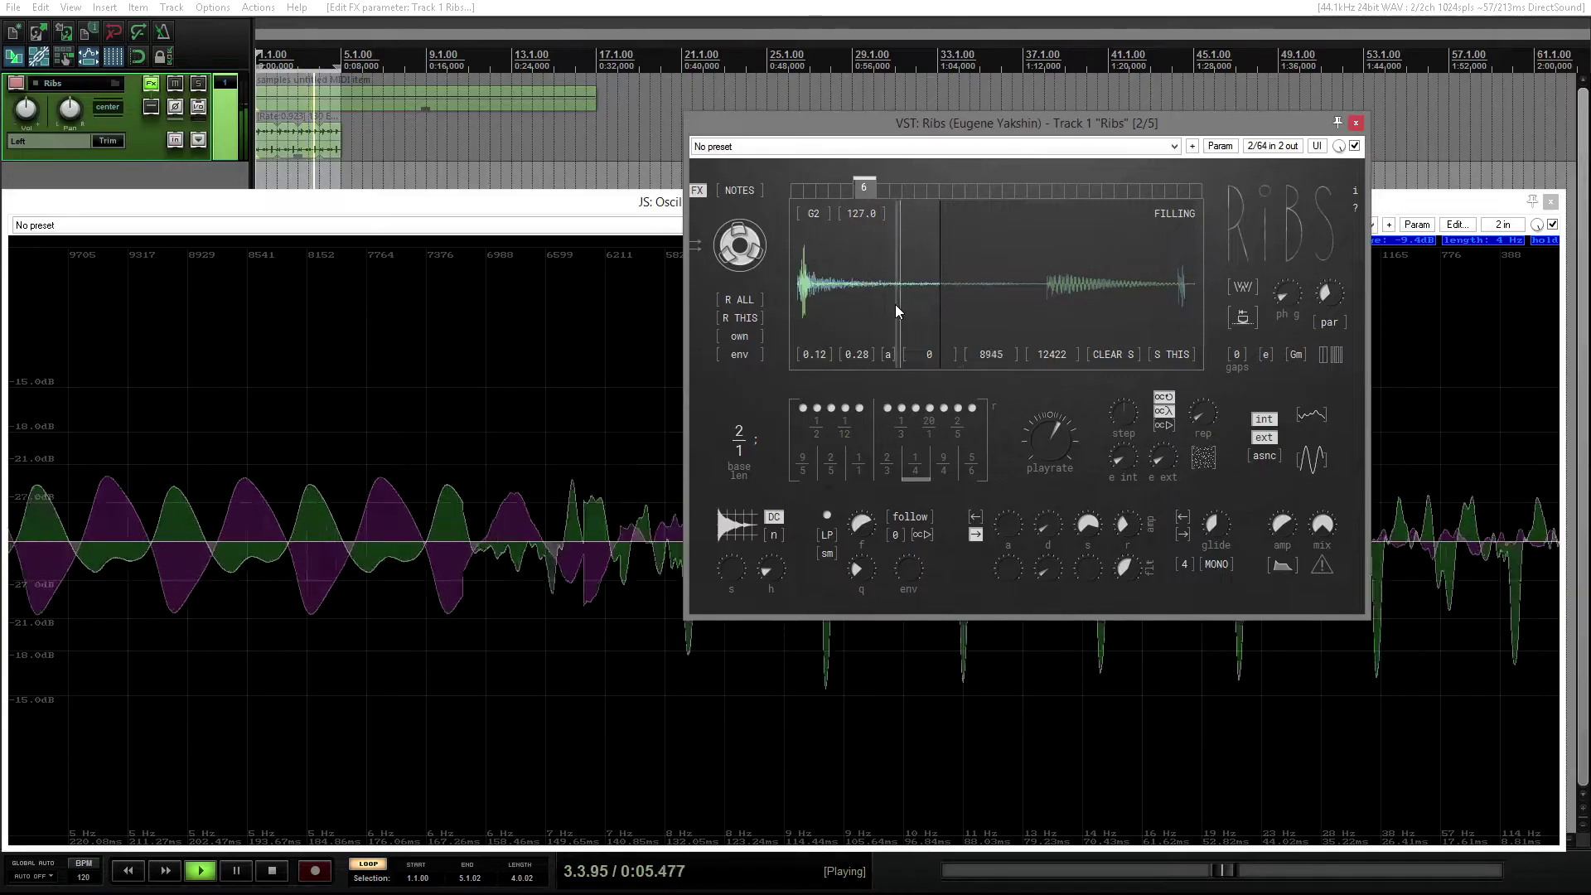
pyautogui.moveTo(896, 295); pyautogui.dragTo(877, 300)
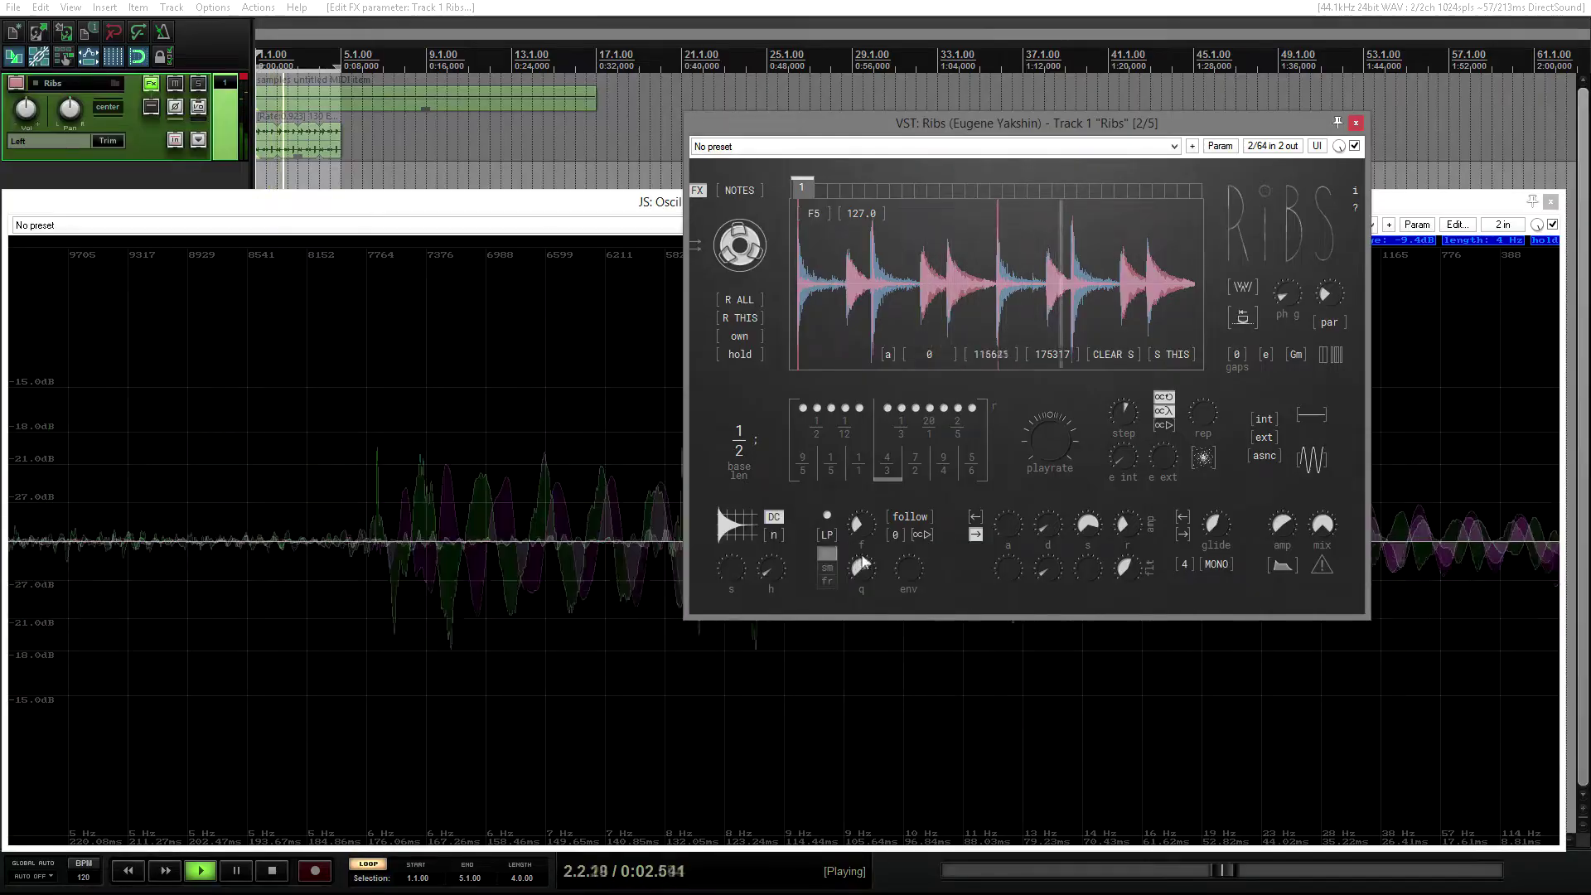
# Step: Raise the low-pass filter's q and f values and switch its rs mode to sm
pyautogui.moveTo(865, 564); pyautogui.dragTo(870, 526)
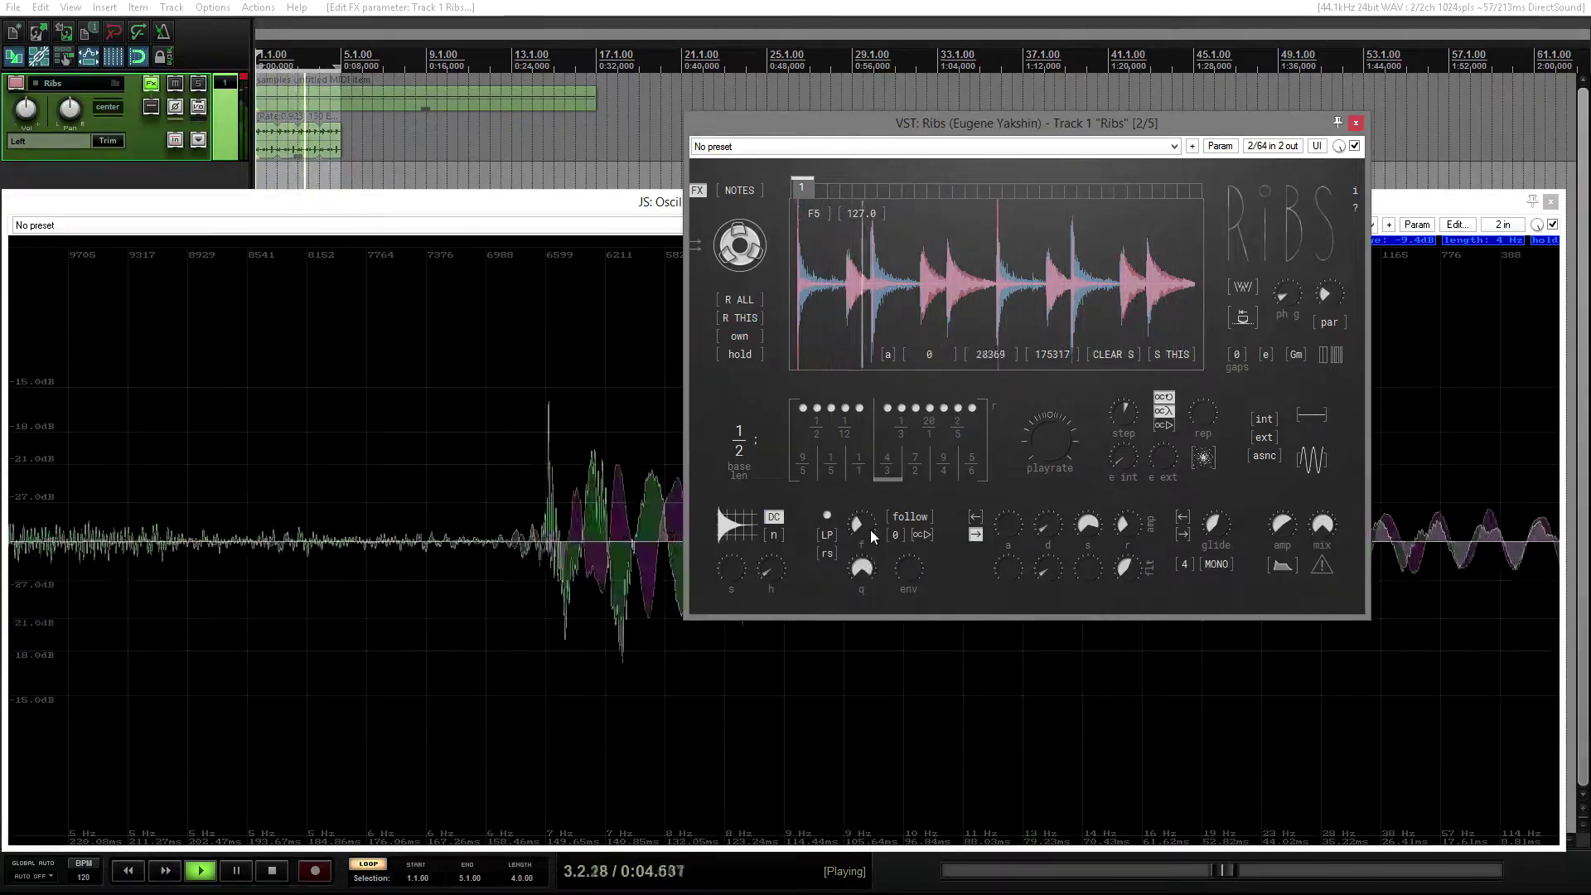
pyautogui.moveTo(873, 520); pyautogui.dragTo(888, 426)
pyautogui.click(828, 556)
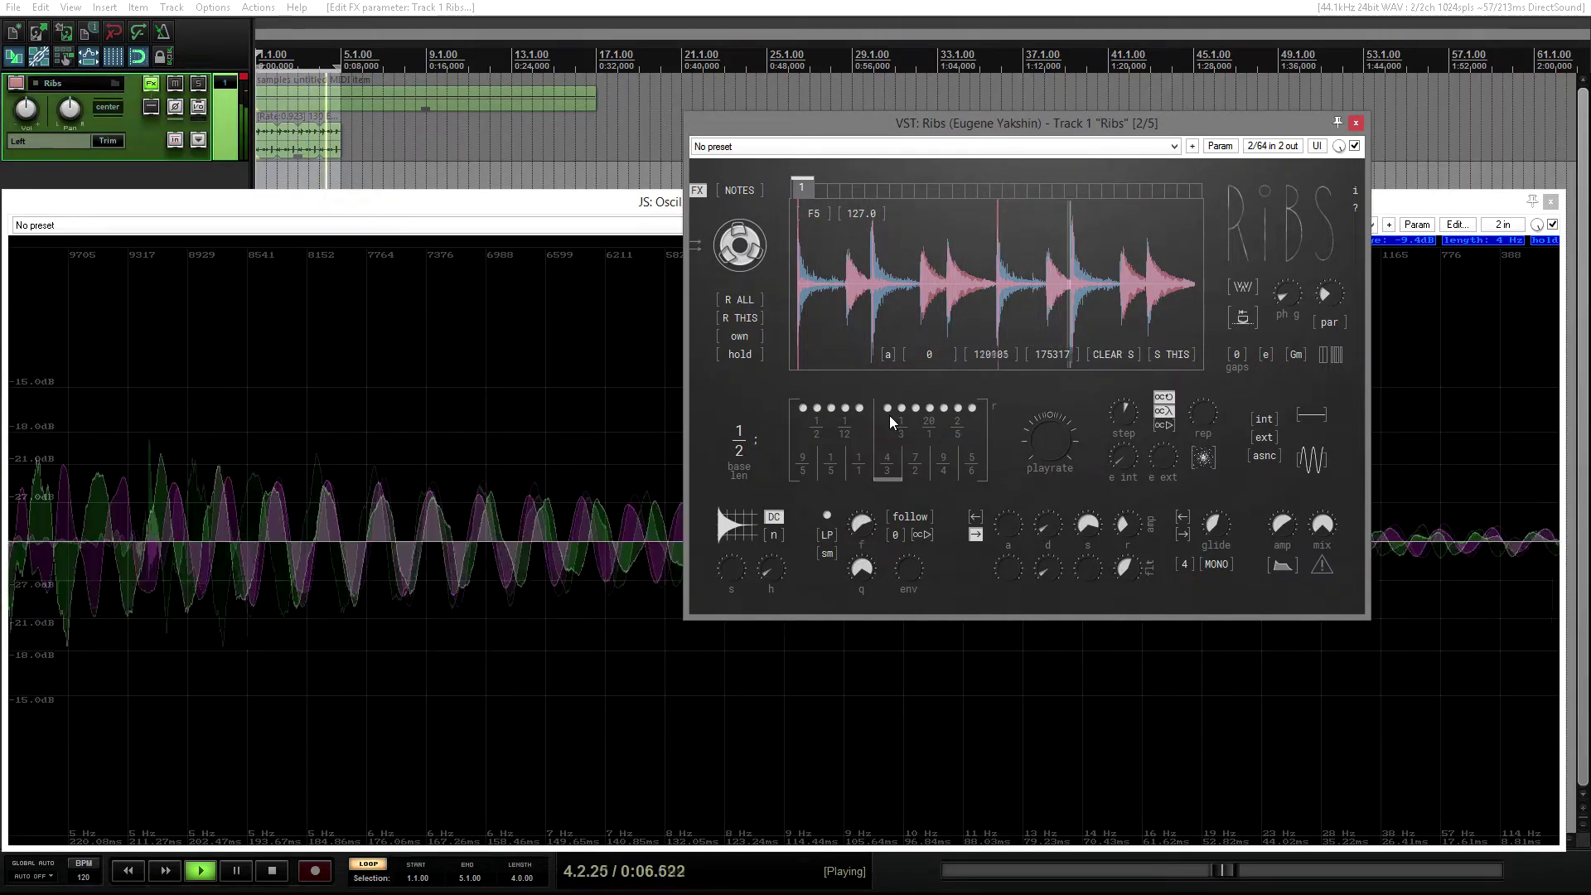
# Step: Switch the playback mode to SIMPLE and pick a position in the middle of buffer 1's waveform
pyautogui.click(739, 190)
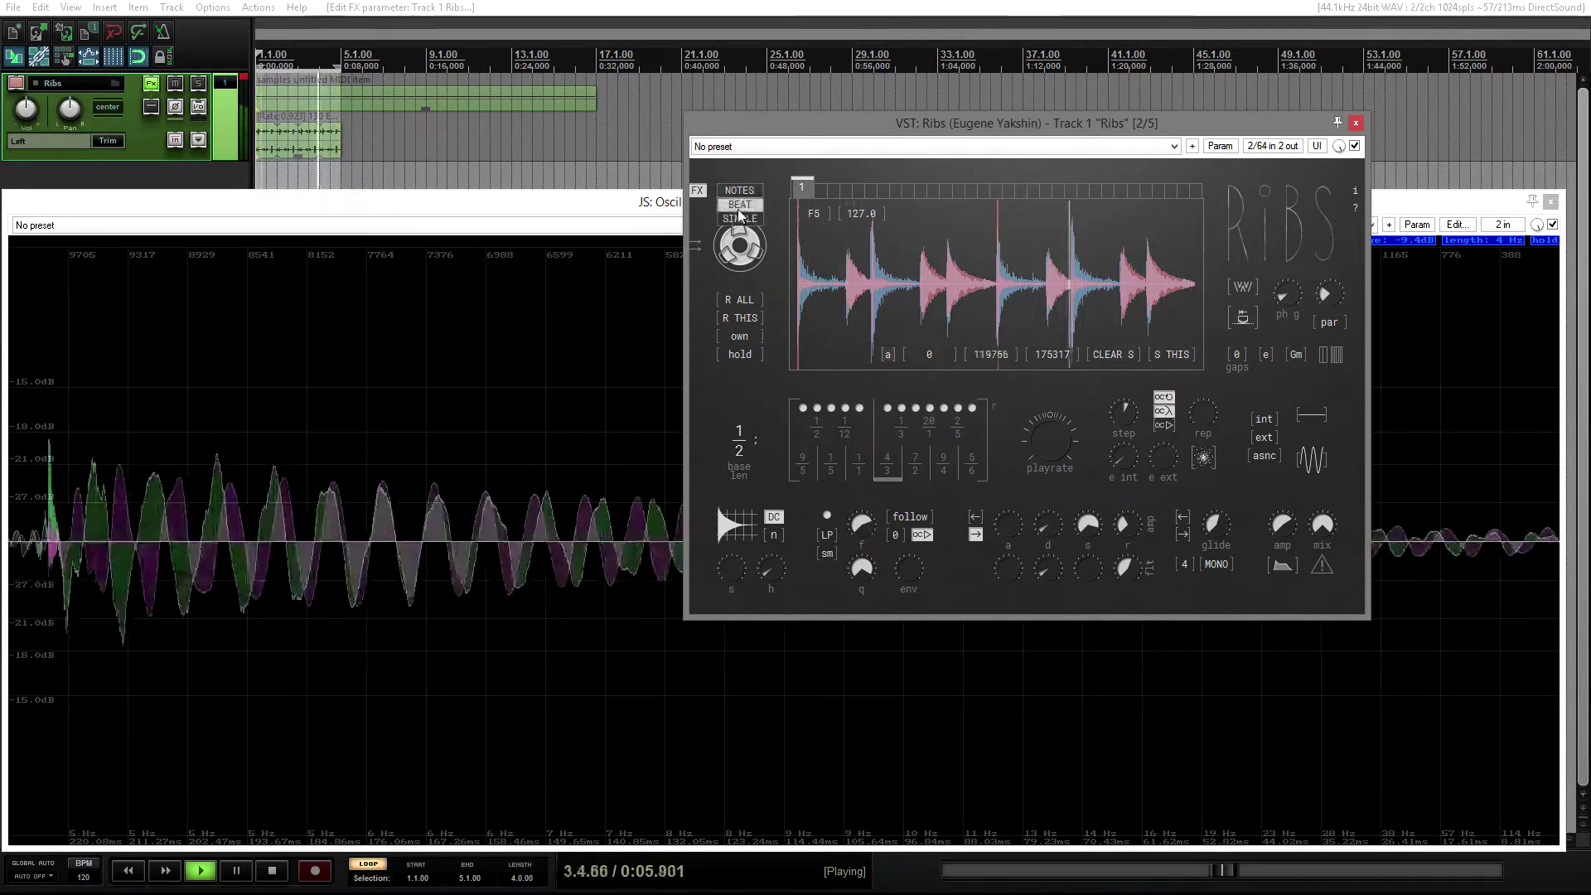
pyautogui.click(739, 219)
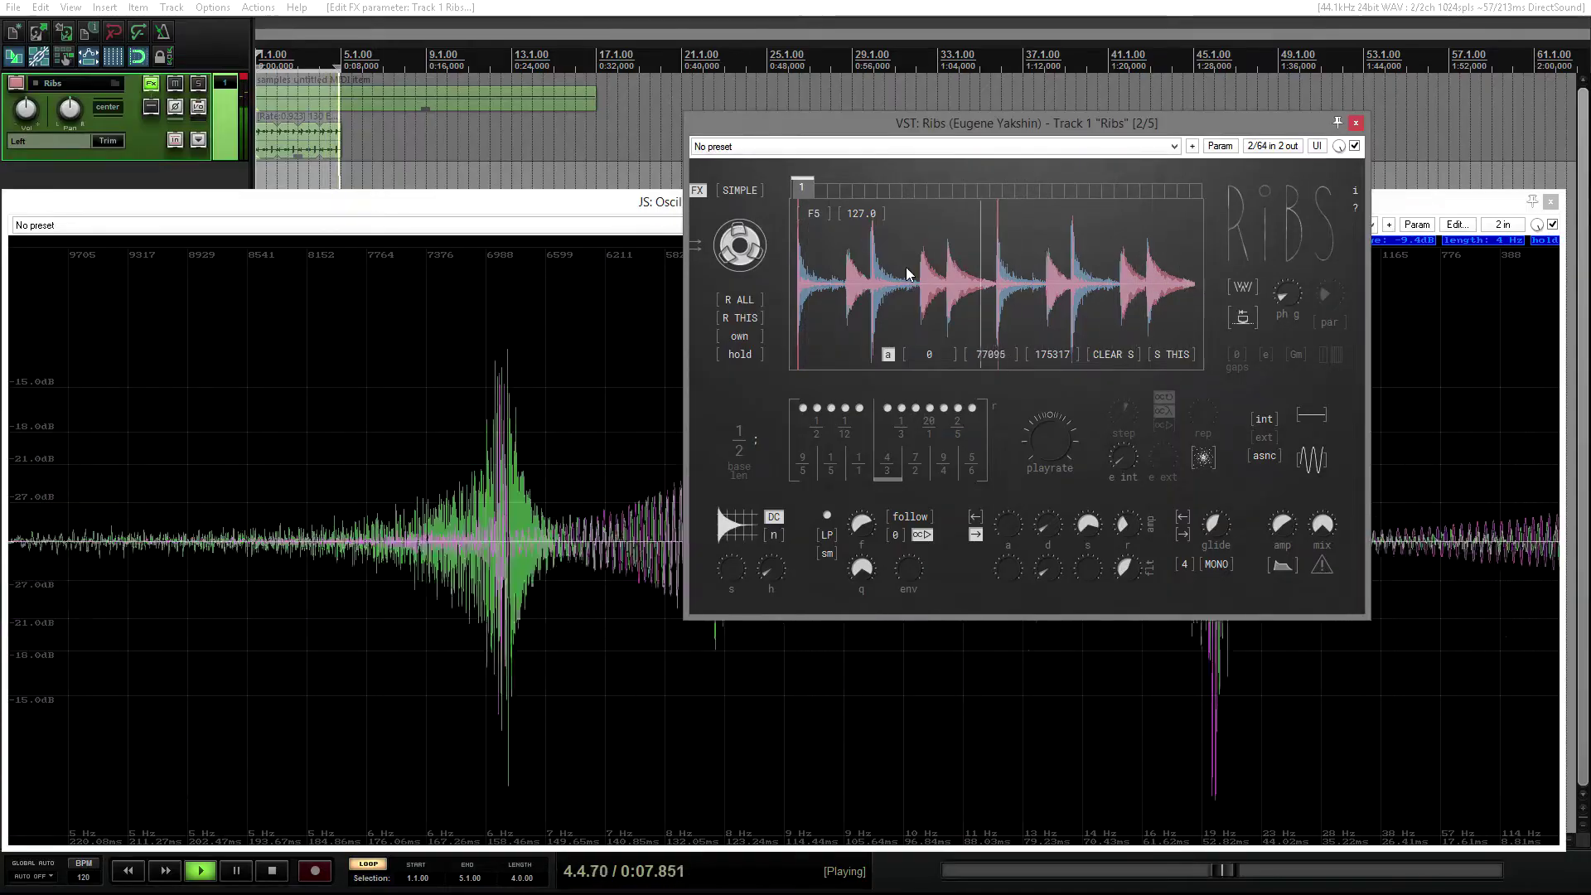
pyautogui.click(950, 280)
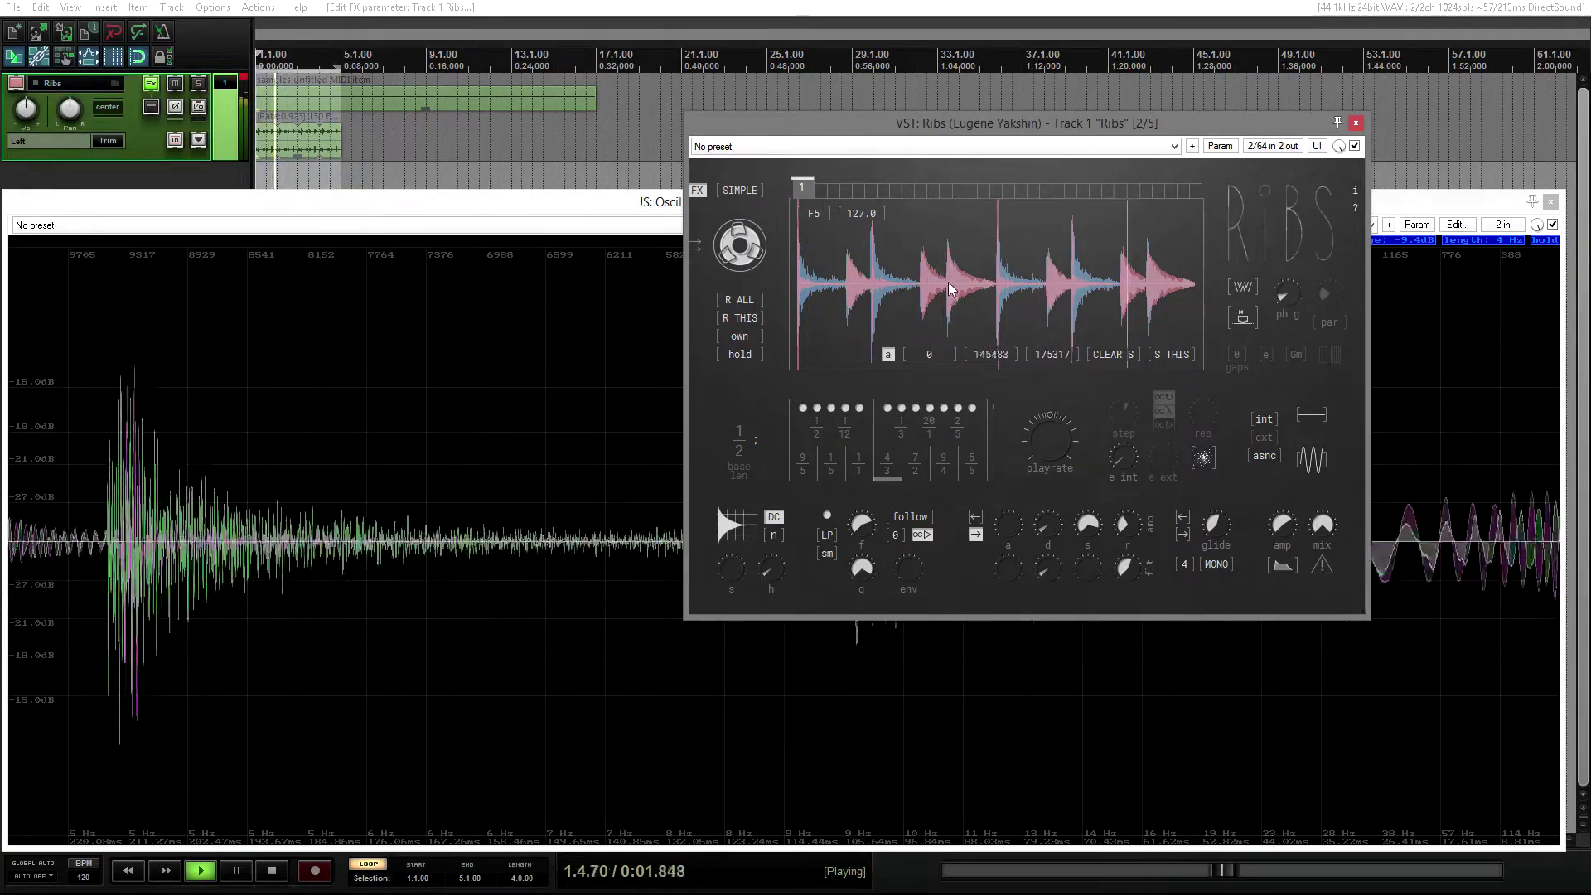
# Step: Move buffer 1's playback position to about a quarter, and again to about three quarters, of its waveform
pyautogui.click(897, 300)
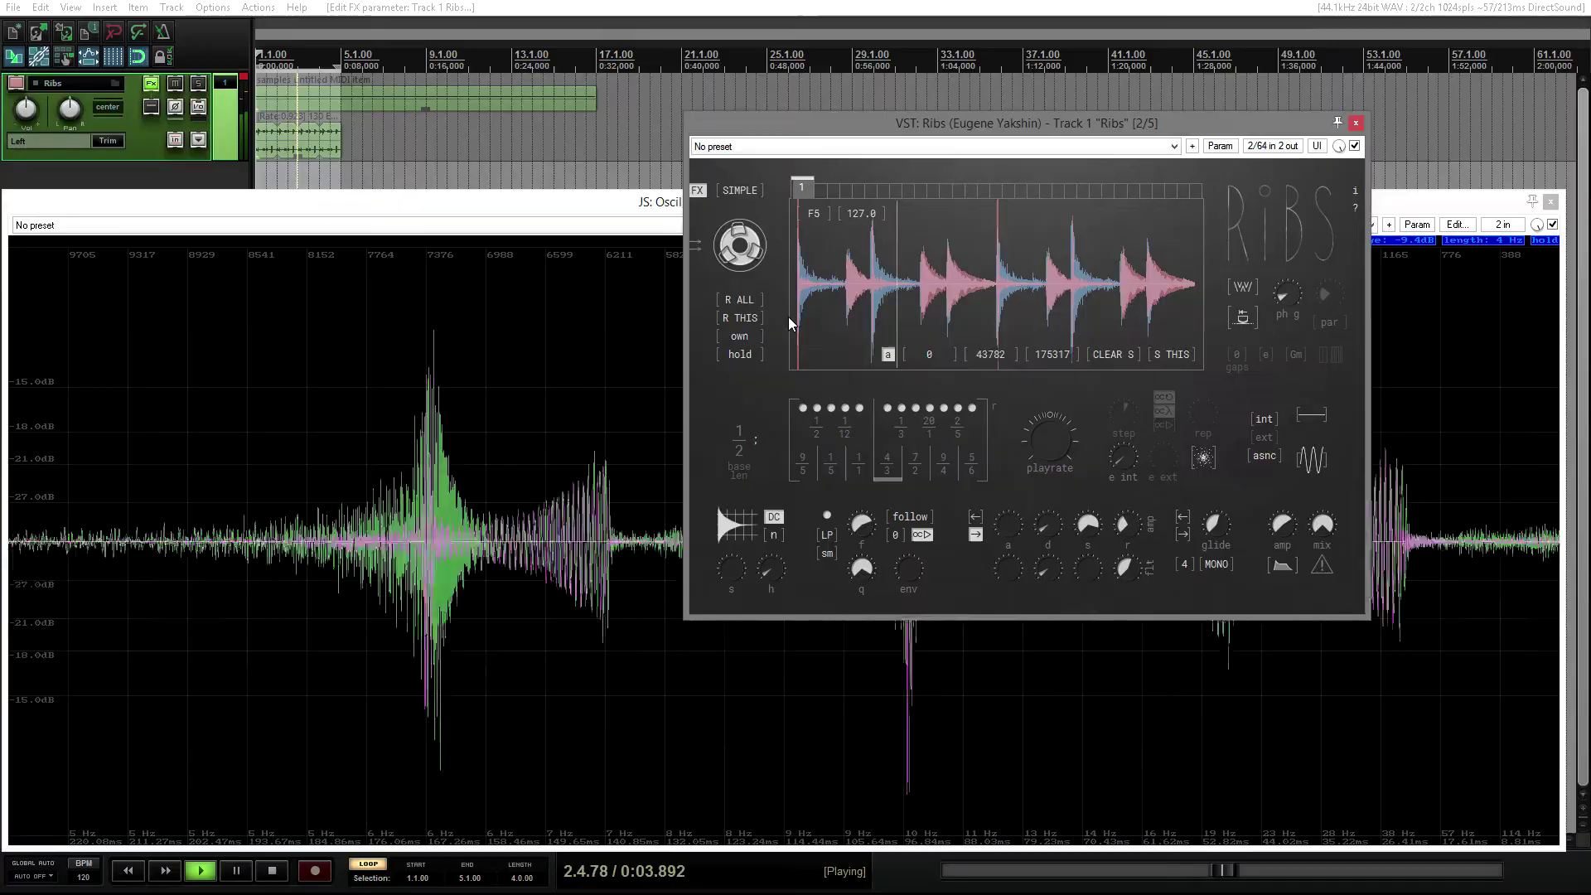
pyautogui.click(1109, 300)
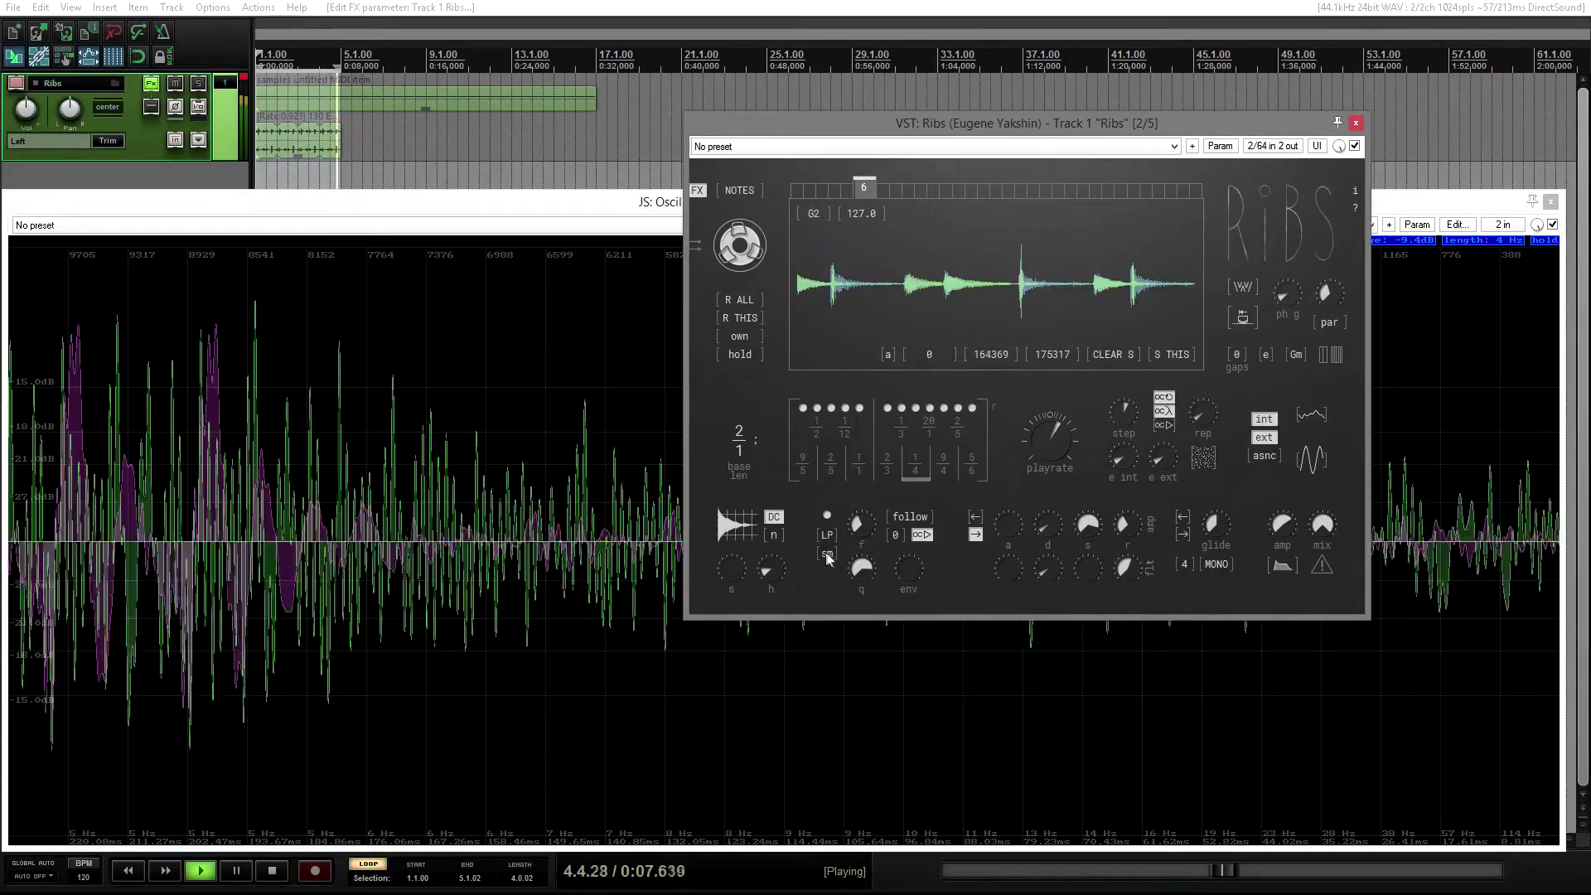
# Step: Switch the low-pass filter's rs mode to fr and sweep its f value repeatedly while the loop plays
pyautogui.click(827, 554)
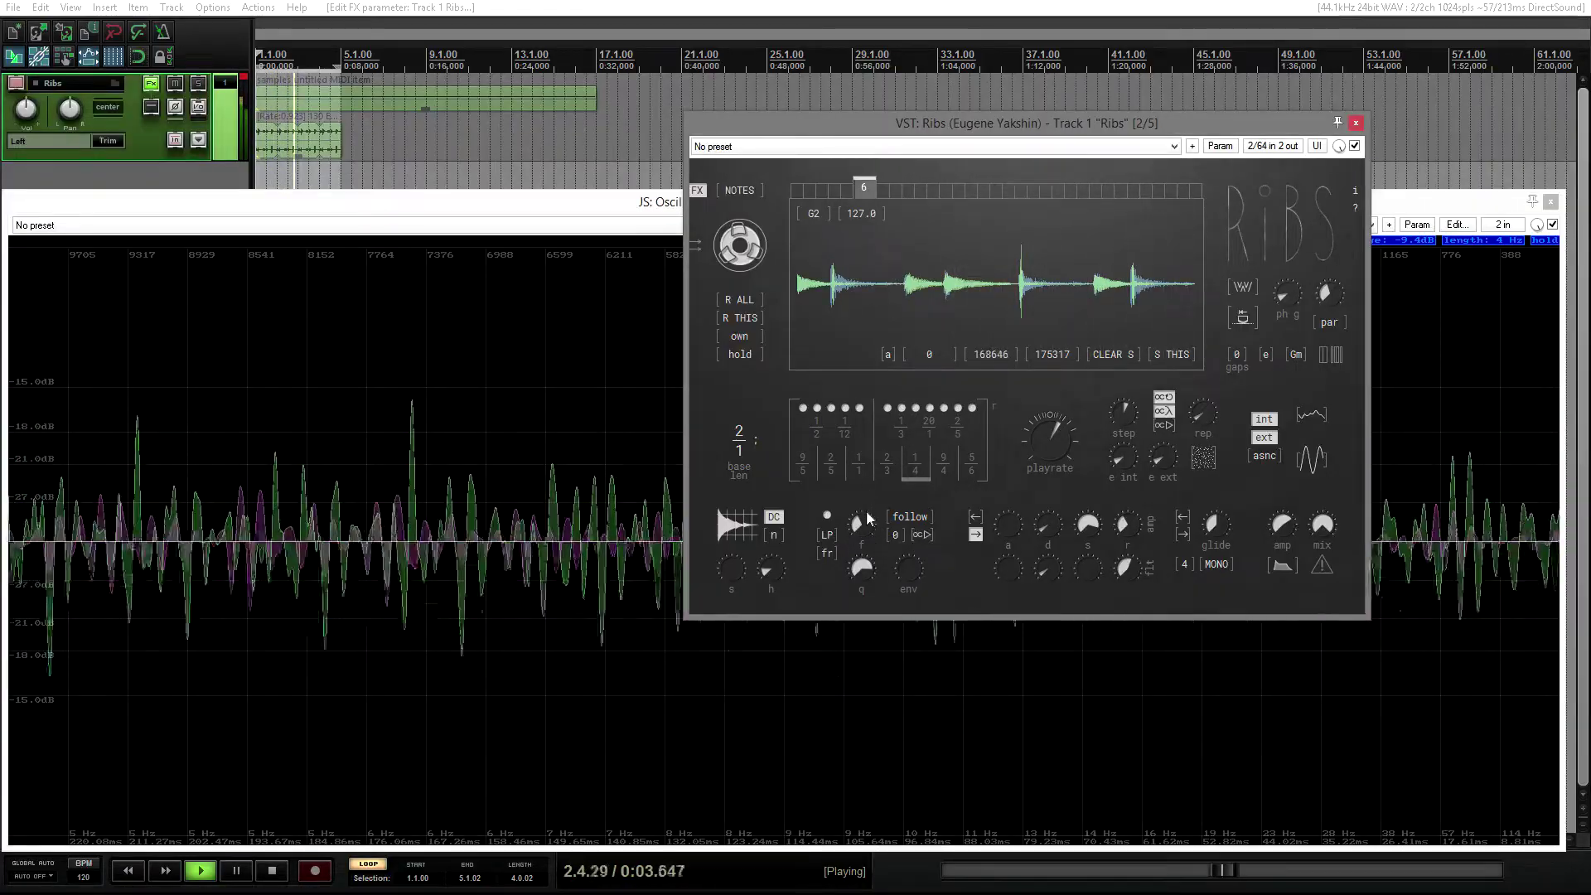
pyautogui.moveTo(867, 511); pyautogui.dragTo(878, 476)
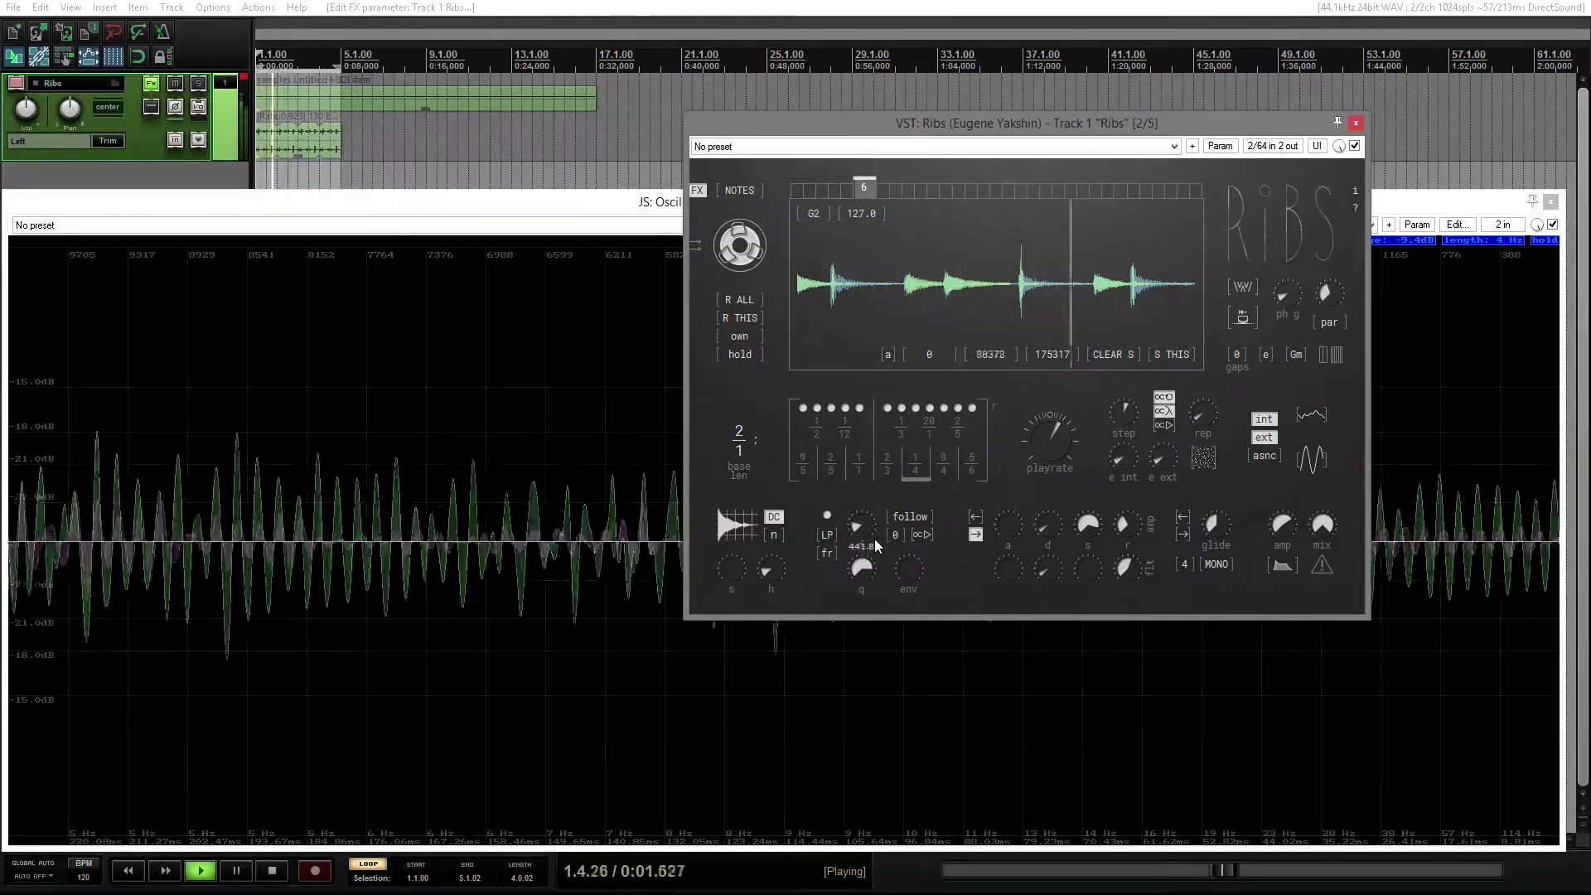
pyautogui.moveTo(873, 539); pyautogui.dragTo(890, 463)
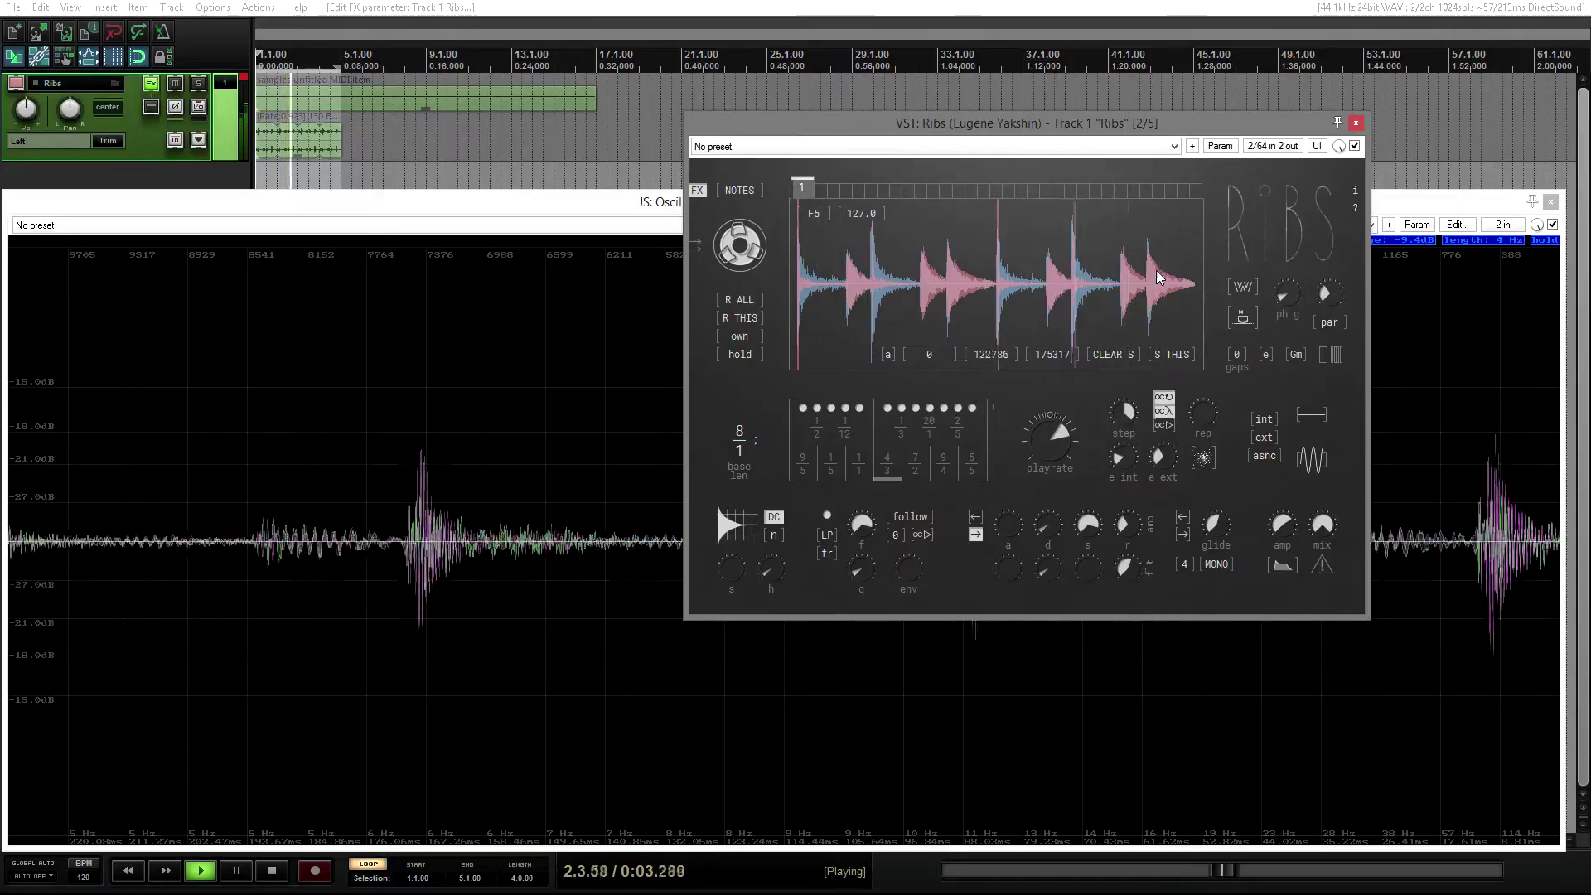
pyautogui.moveTo(860, 537); pyautogui.dragTo(900, 446)
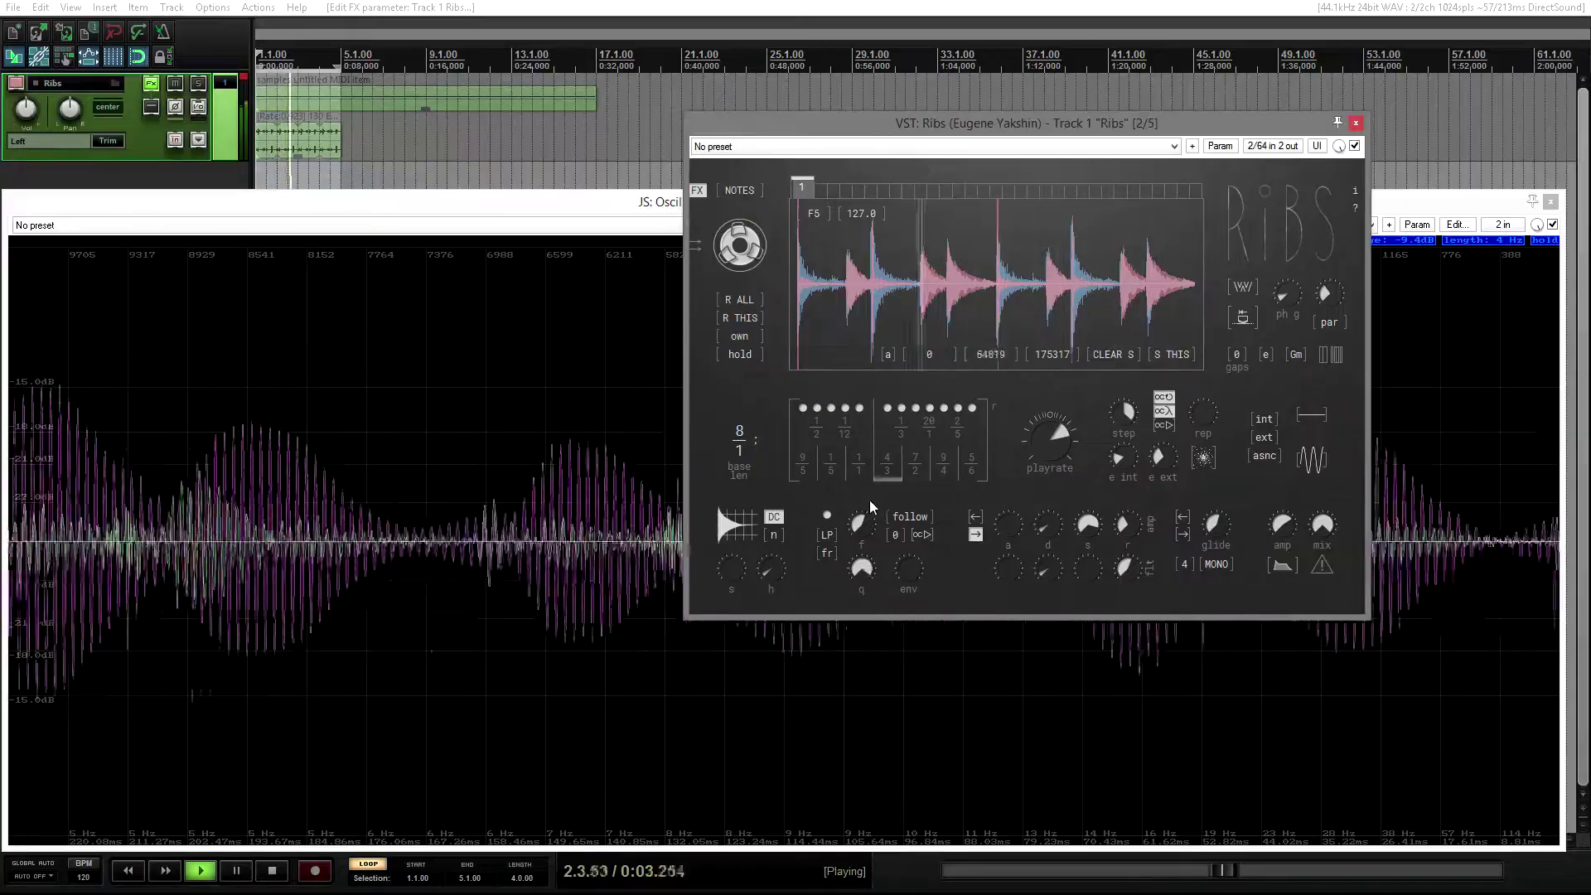
pyautogui.moveTo(862, 524); pyautogui.dragTo(872, 469)
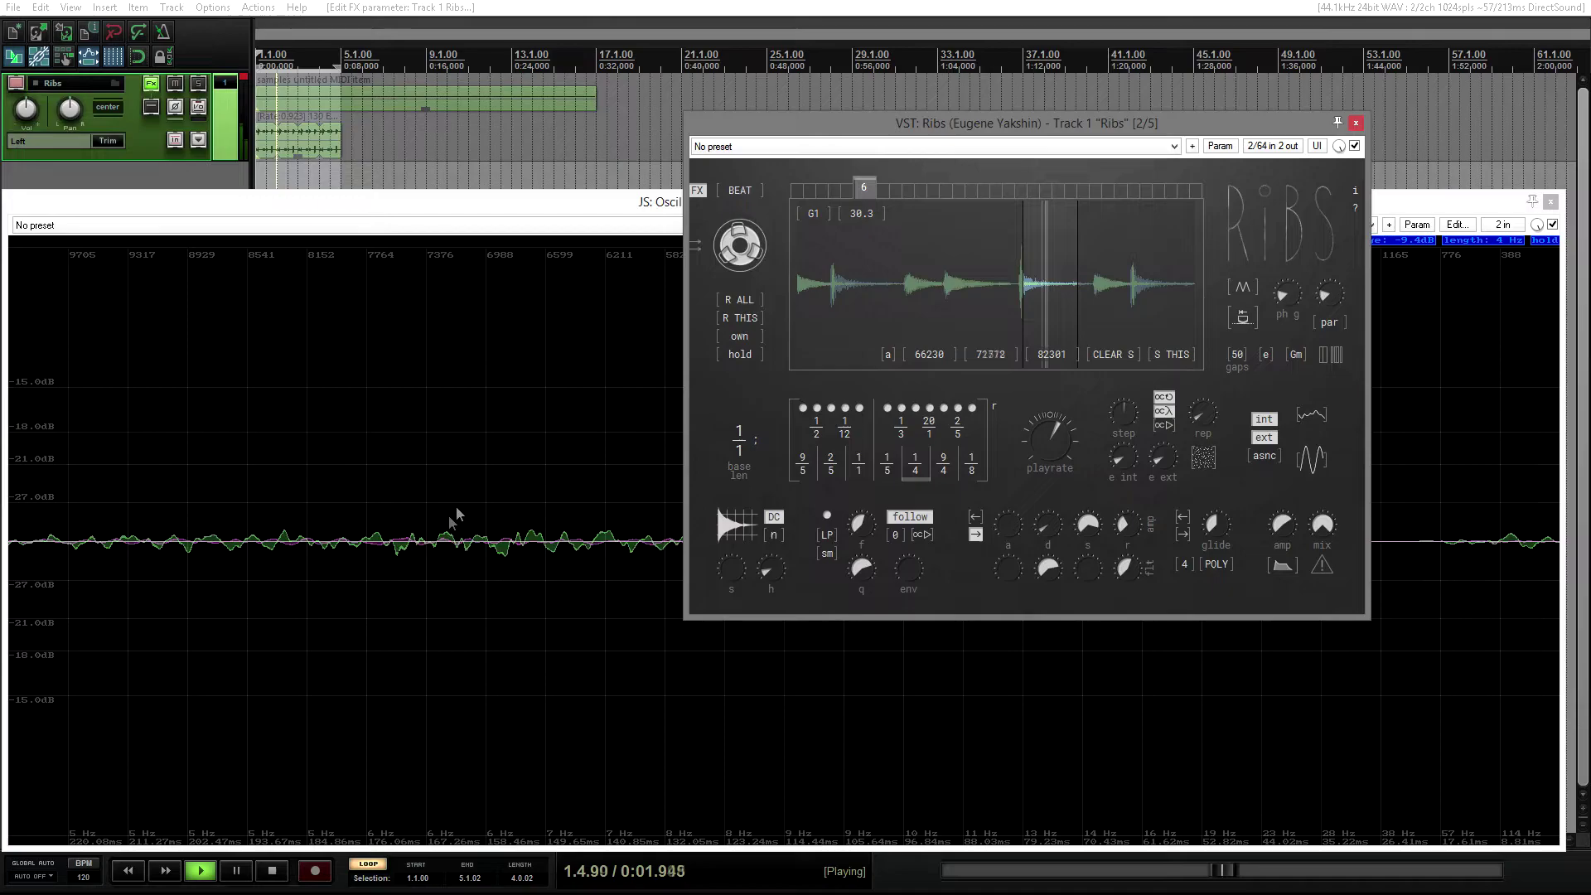
# Step: Set the oscilloscope's range to about -30.4 dB and its length to 1.00 s
pyautogui.moveTo(479, 537); pyautogui.dragTo(480, 450)
pyautogui.scroll(-10, 484, 486)
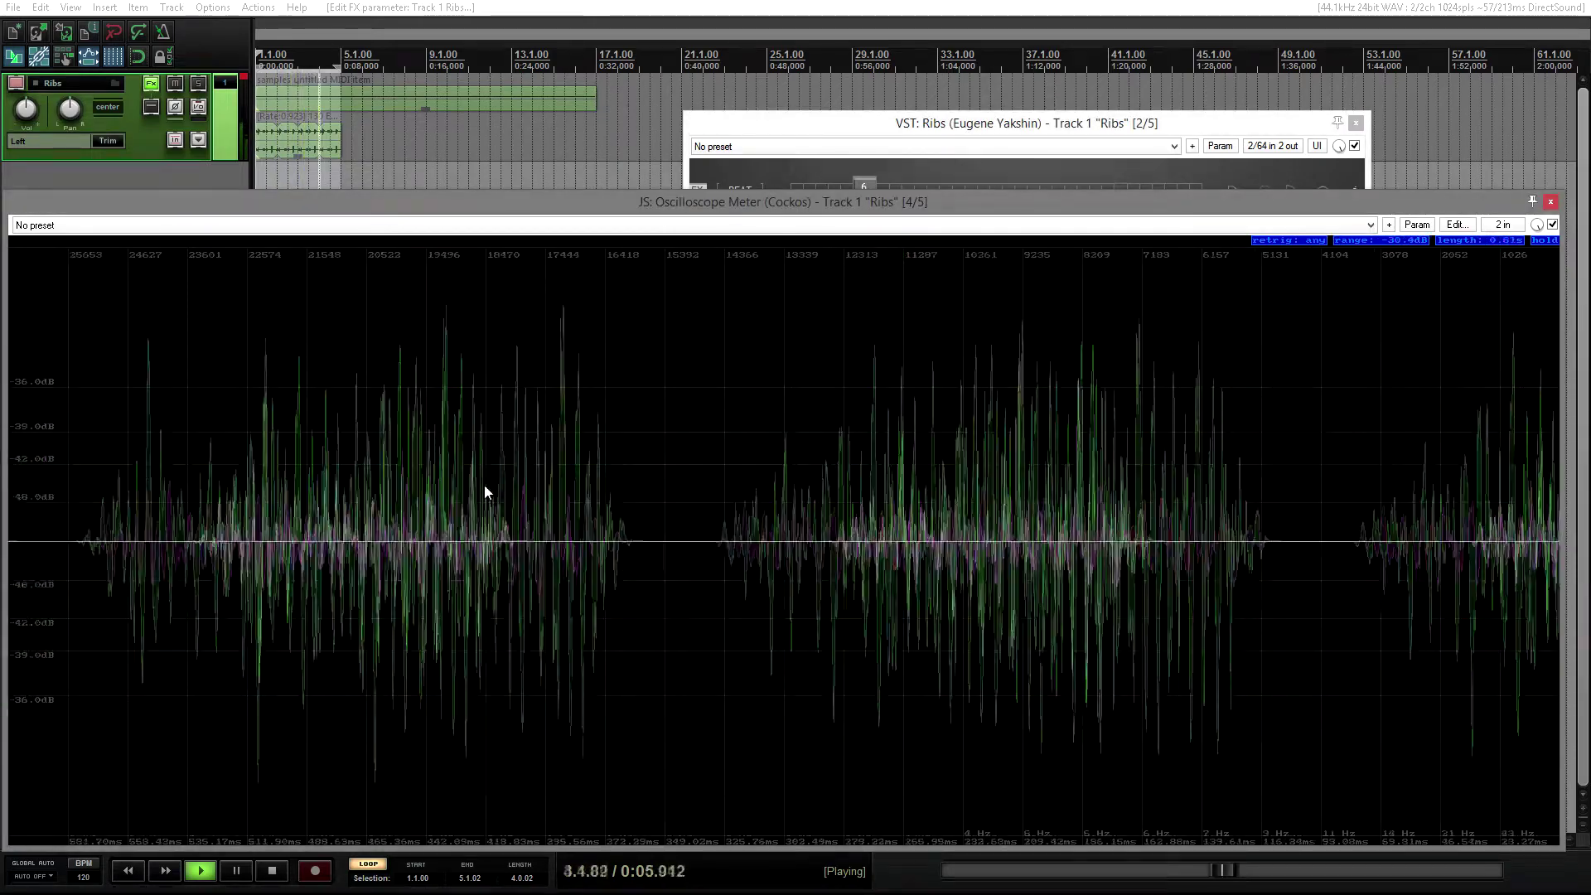
pyautogui.scroll(1, 485, 485)
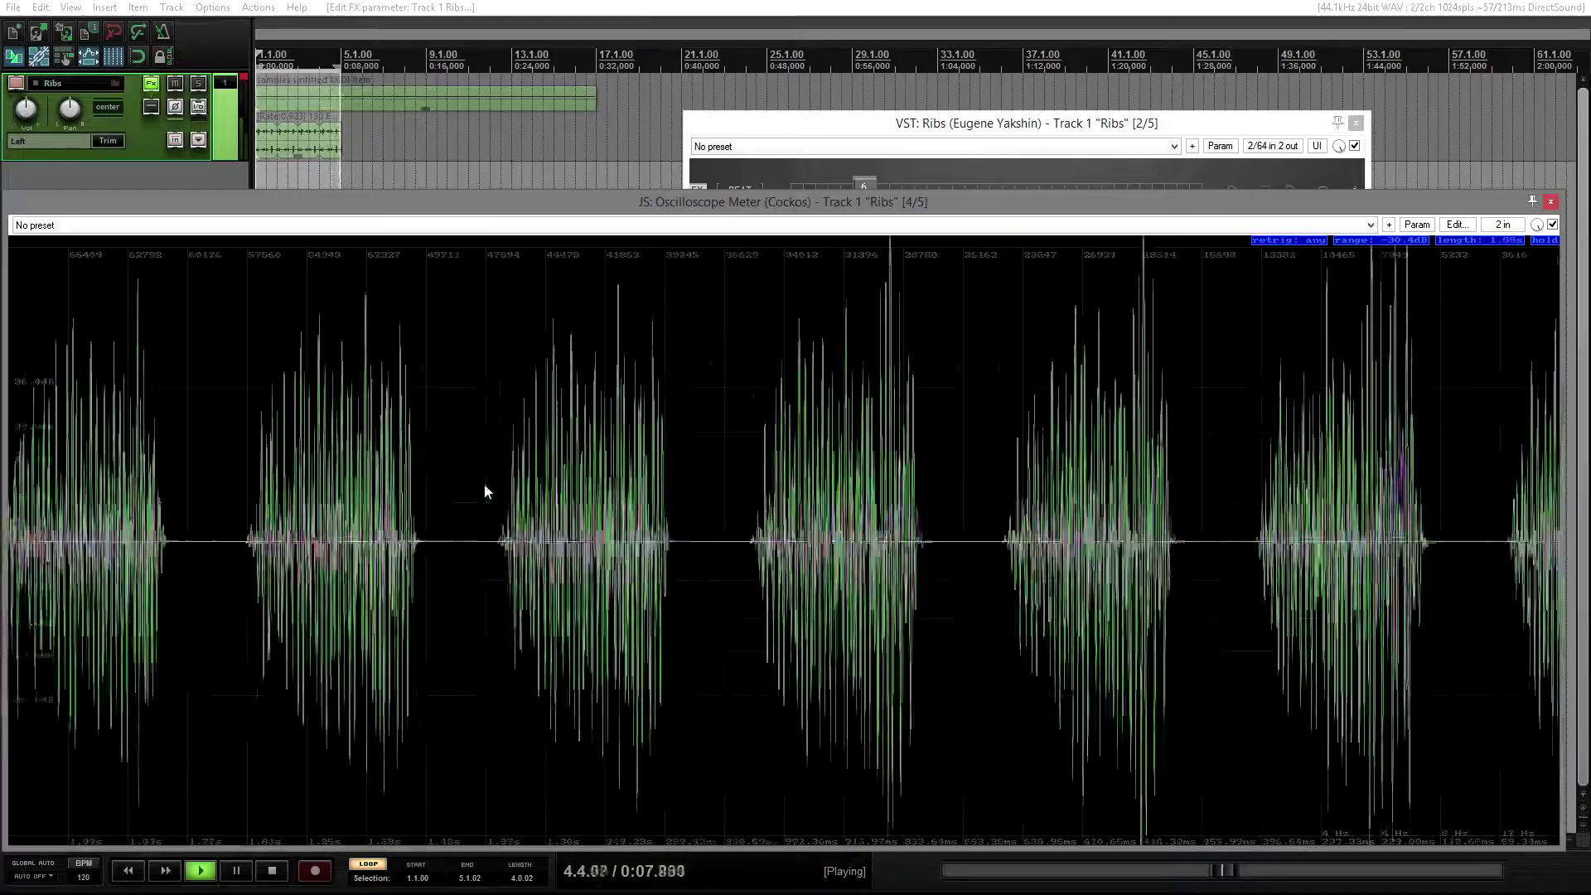
# Step: Bring the Ribs plugin window back to the front and select the buffer slot just before buffer 6
pyautogui.click(833, 153)
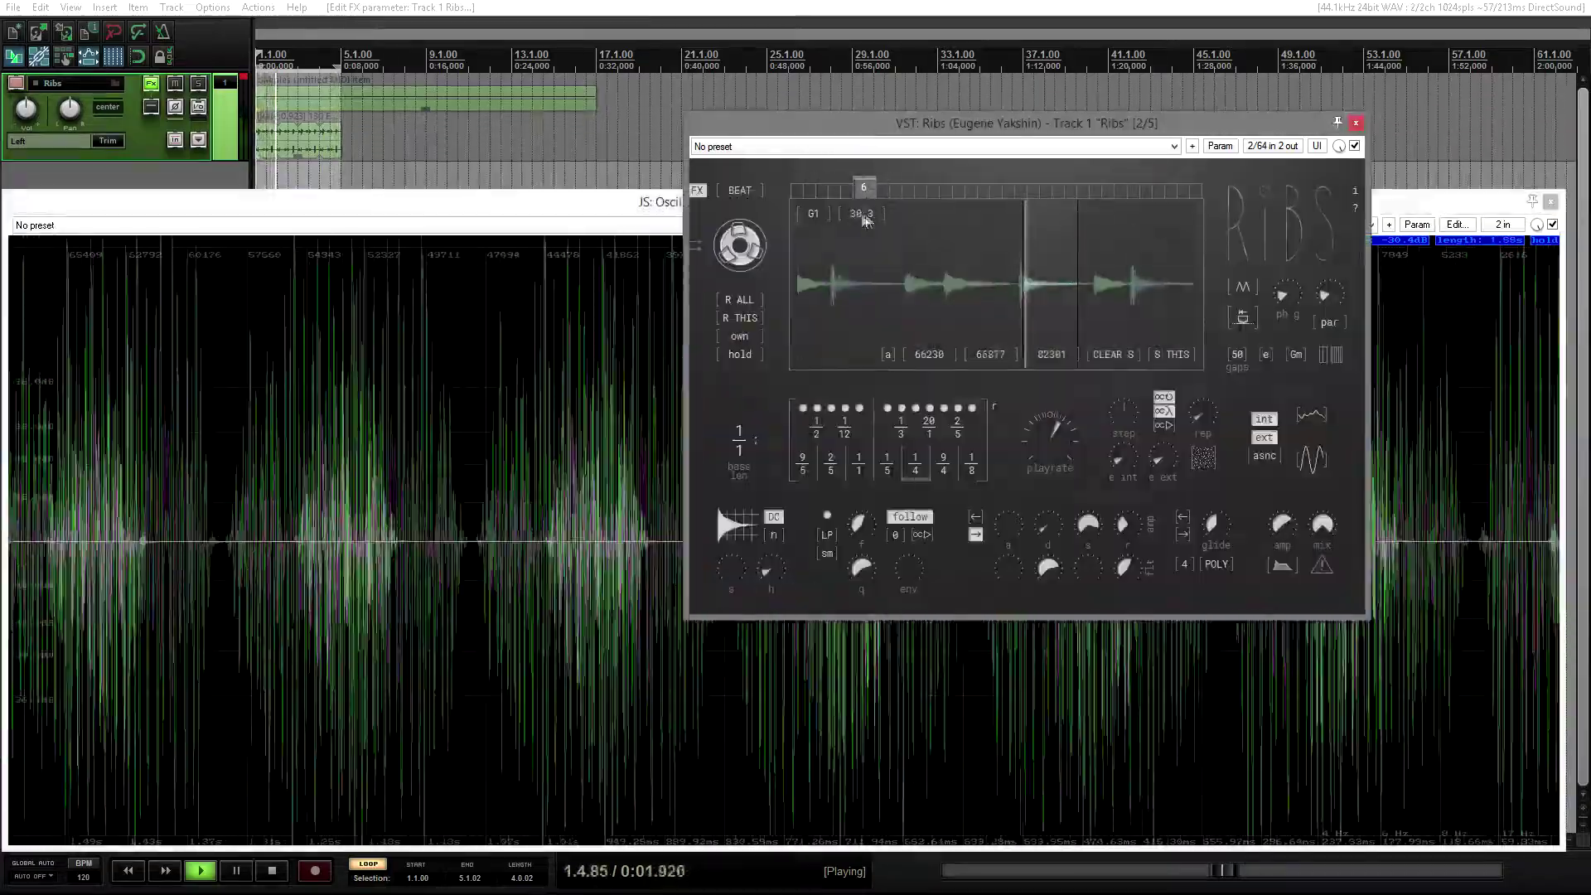
pyautogui.click(848, 191)
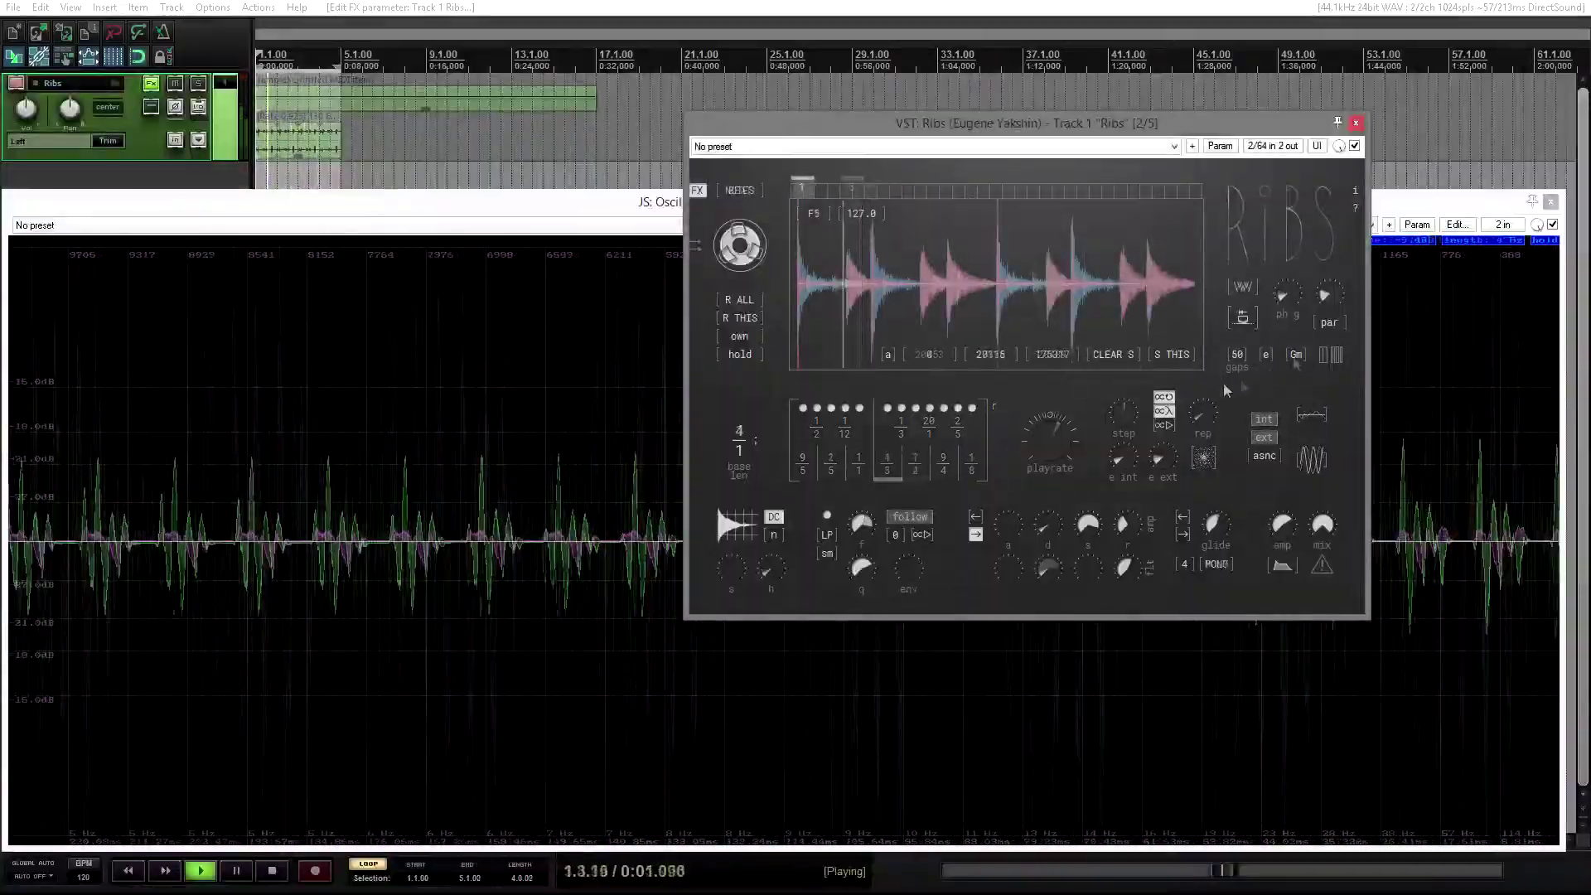
# Step: Lower the gaps value to 25 for buffer 1 while the loop plays
pyautogui.moveTo(1244, 353); pyautogui.dragTo(1230, 383)
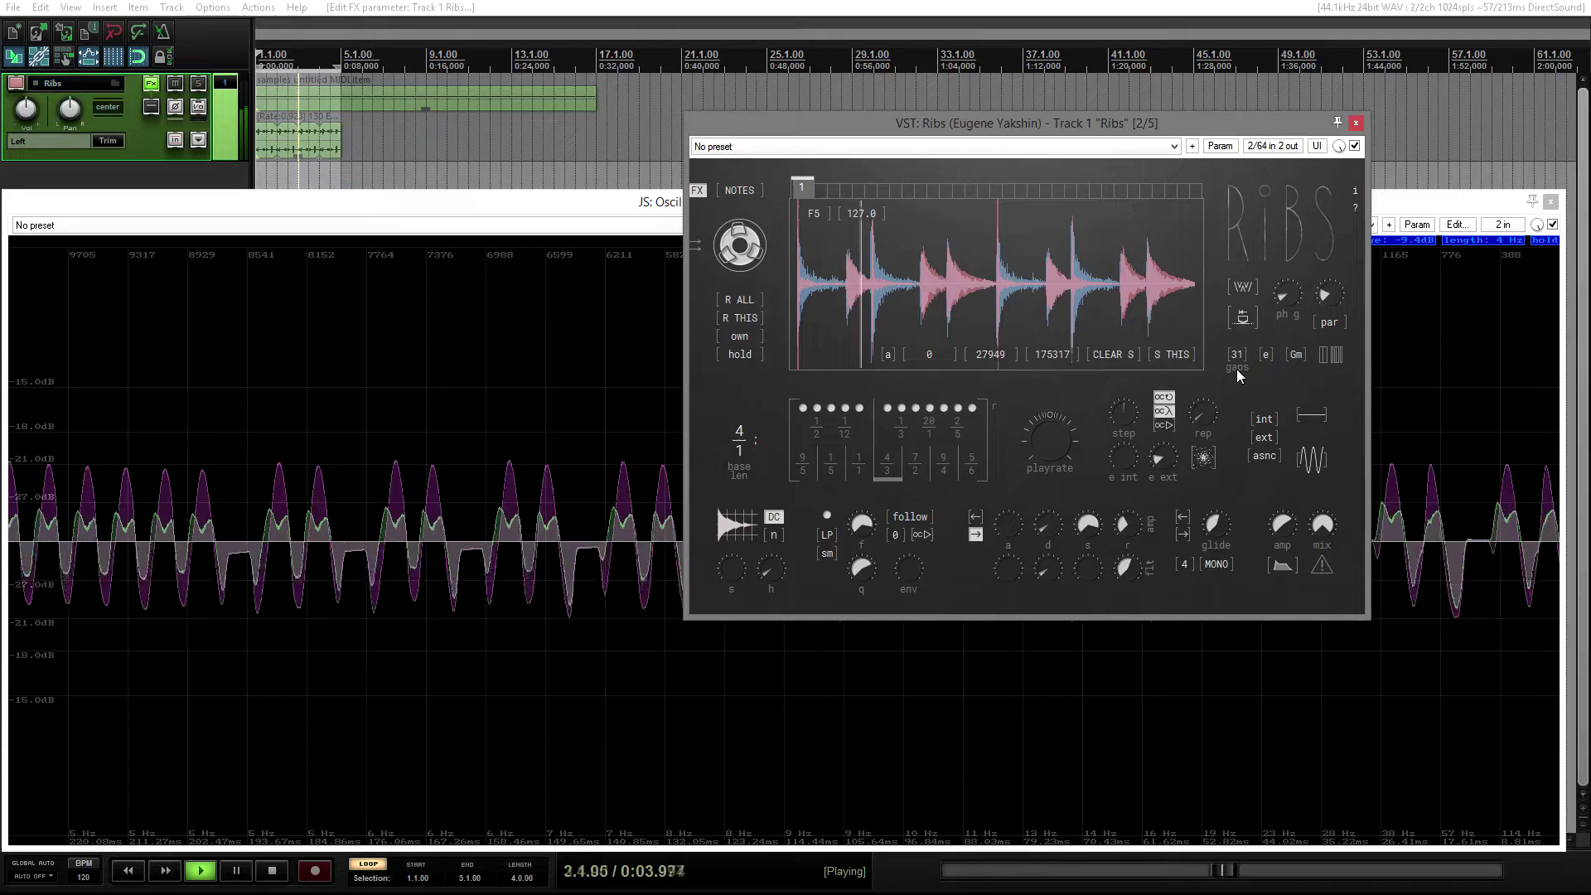
pyautogui.moveTo(1237, 369); pyautogui.dragTo(1235, 385)
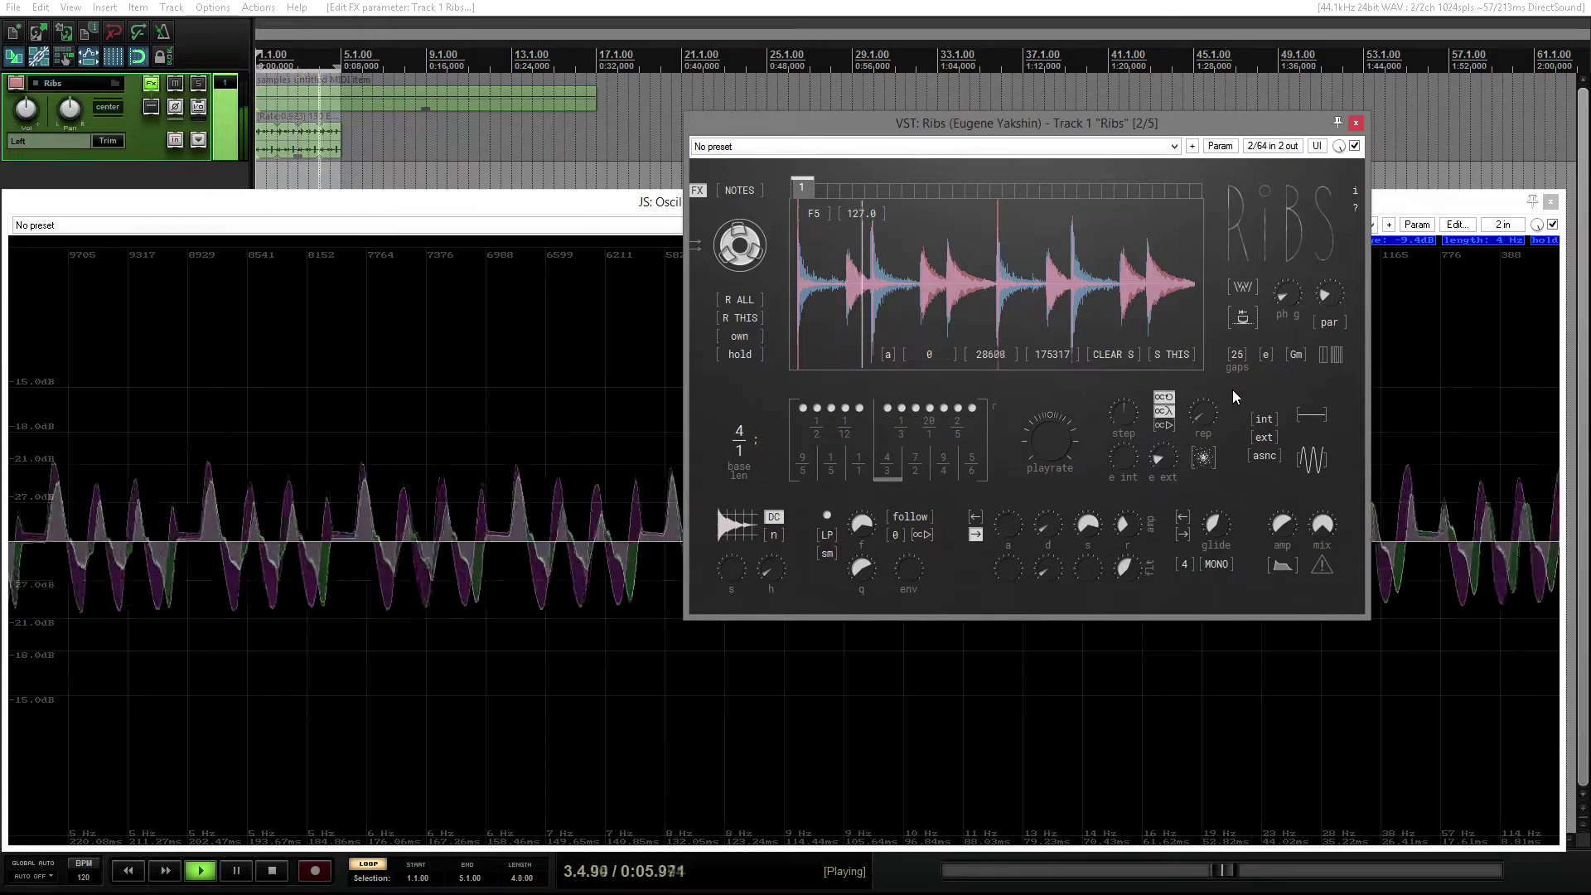